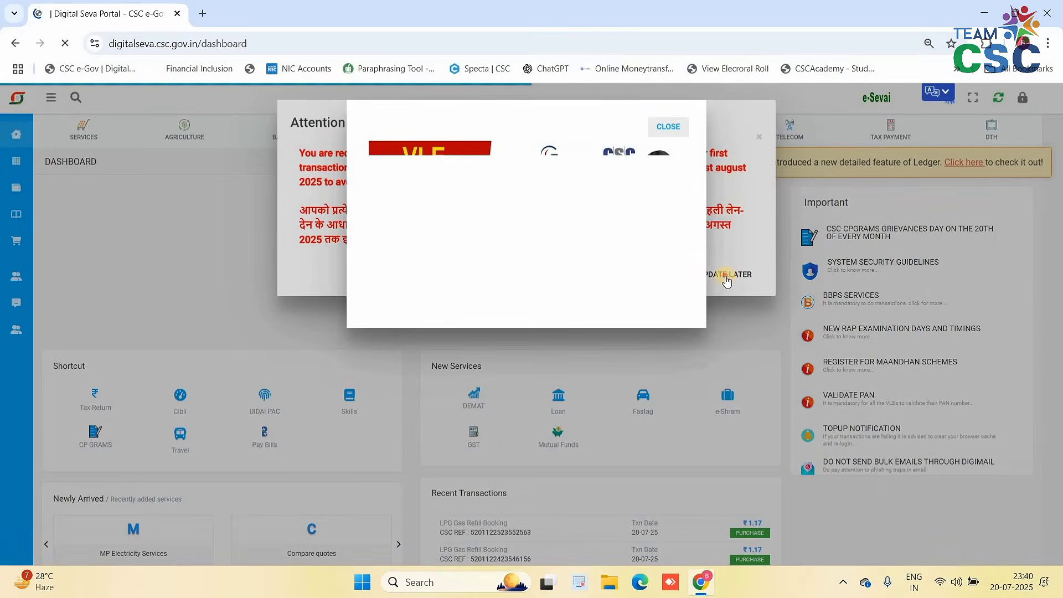
# - Dismiss the attendance notices and open PMFBY from a 'pmfby' service search
pyautogui.click(727, 281)
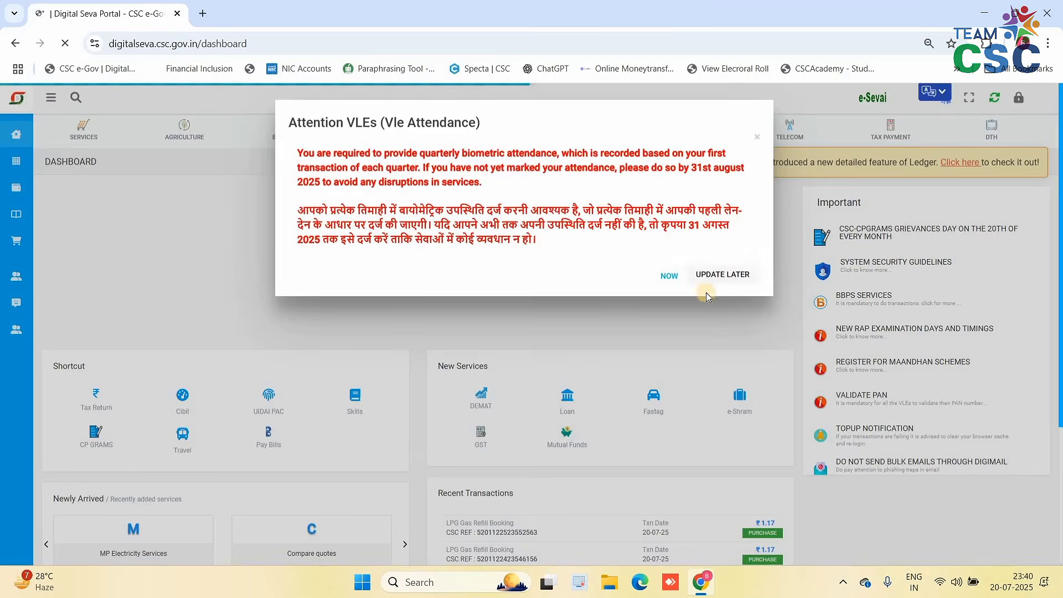
pyautogui.click(723, 278)
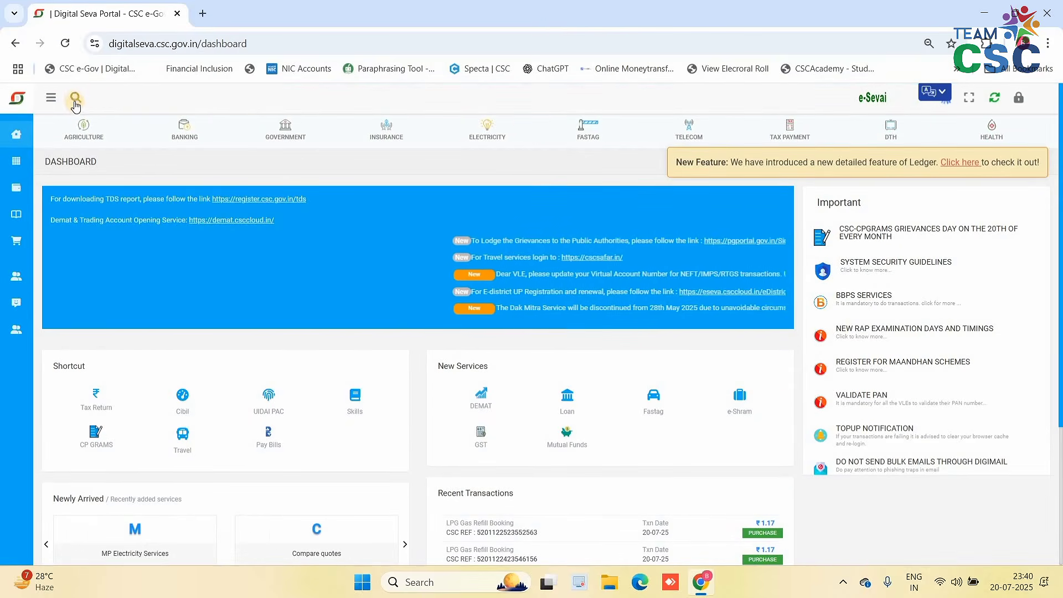
pyautogui.click(76, 99)
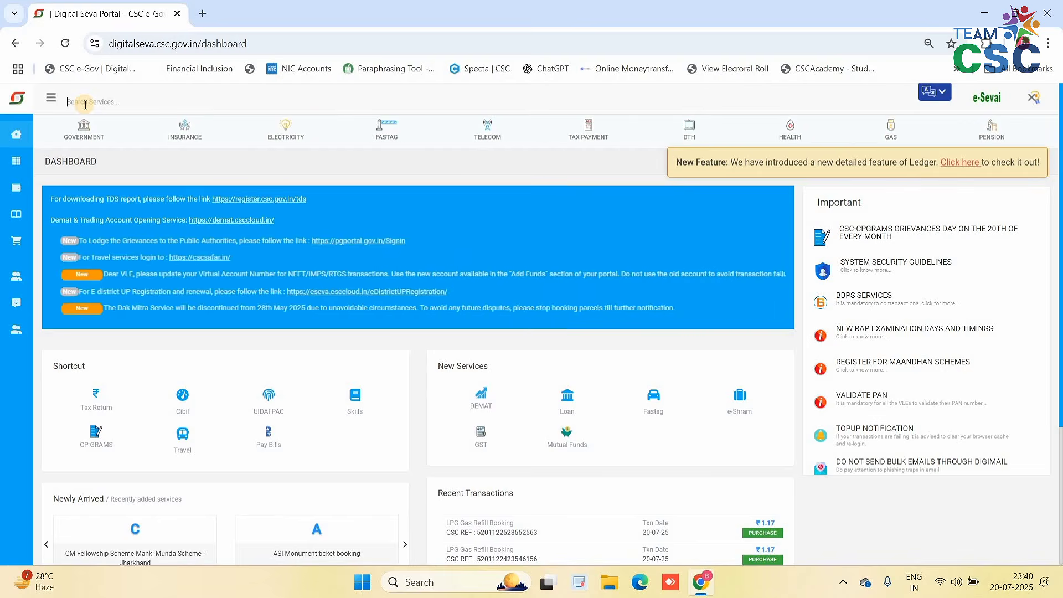
pyautogui.write('pm')
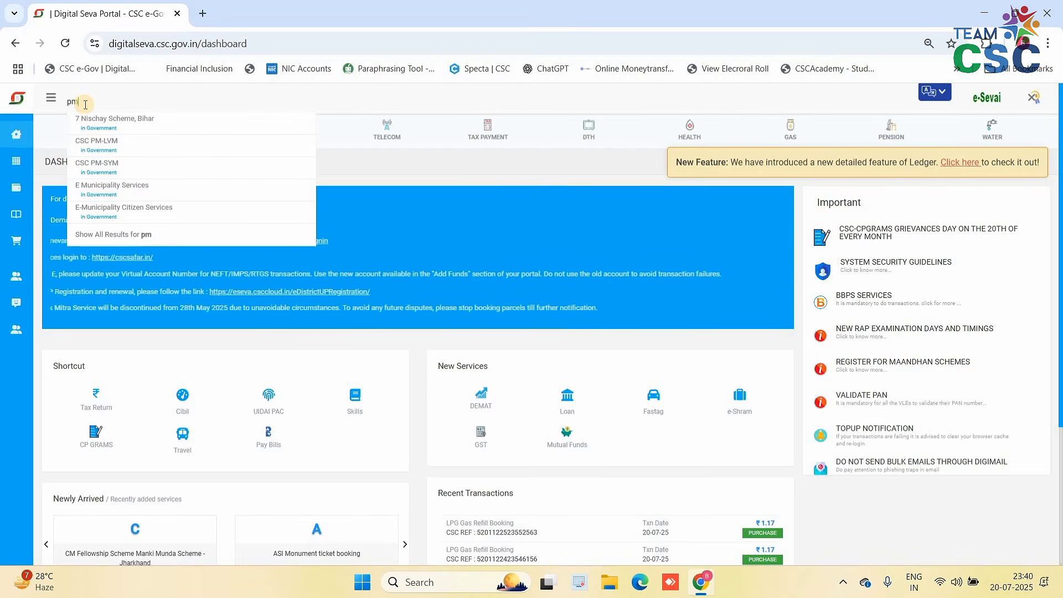
pyautogui.write('fby')
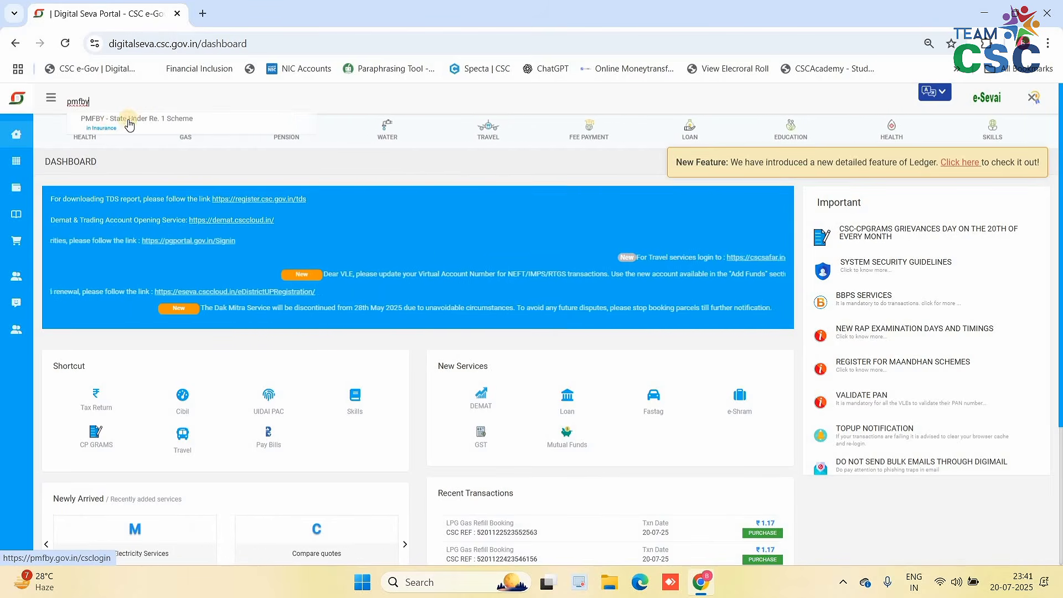
pyautogui.click(112, 118)
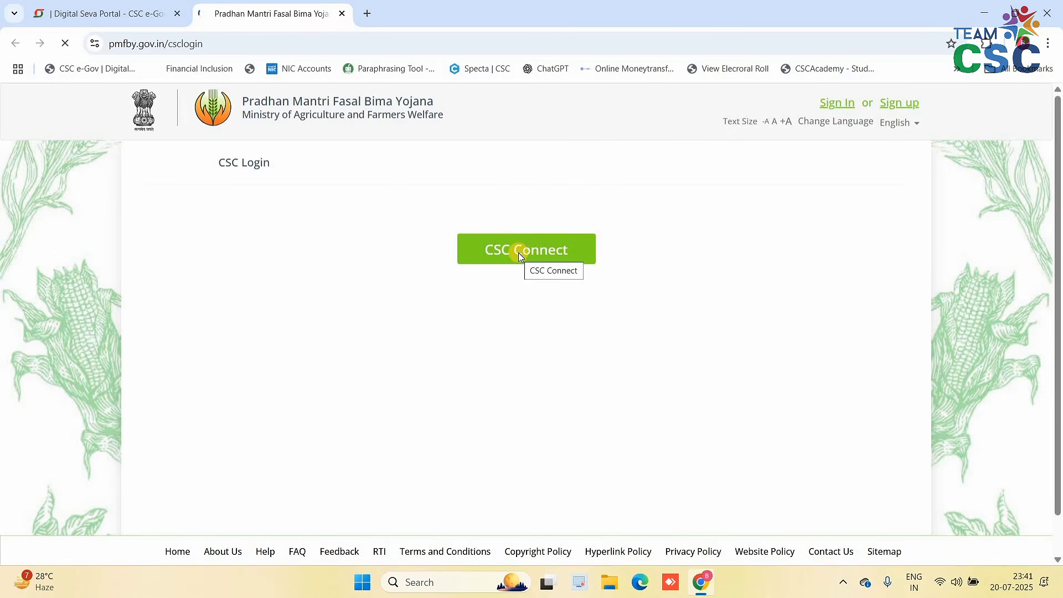
# - Sign in via CSC Connect and filter the seasons to ODISHA
pyautogui.click(519, 256)
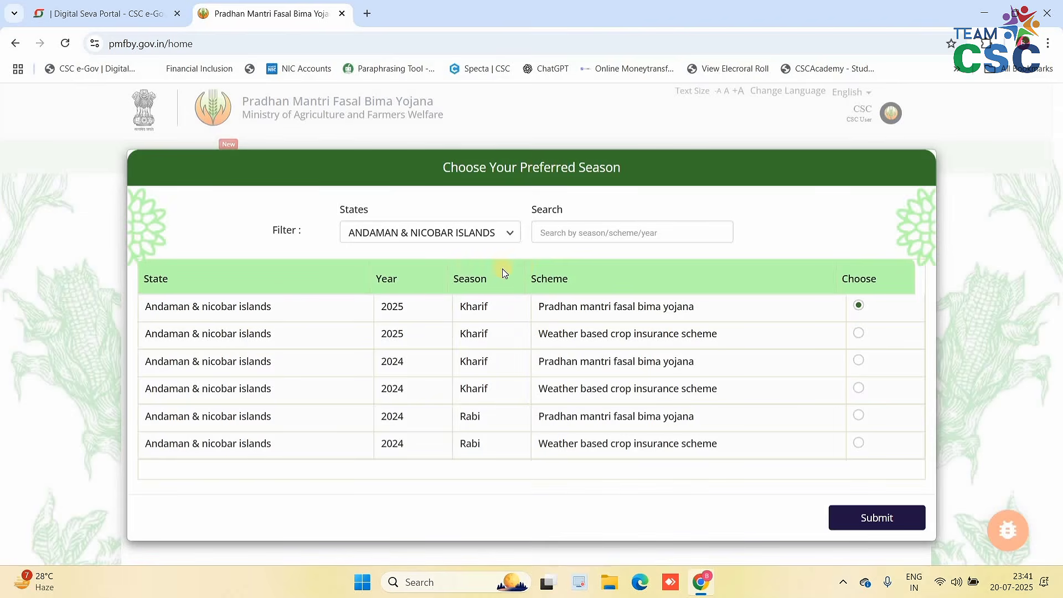
pyautogui.moveTo(339, 211); pyautogui.dragTo(407, 233)
pyautogui.click(408, 237)
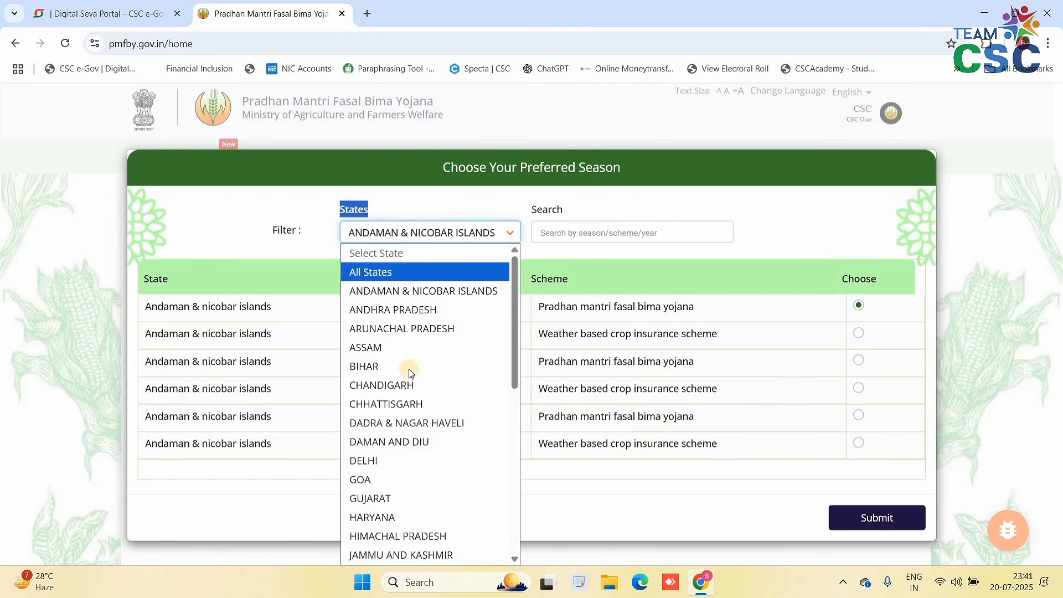
pyautogui.scroll(-8, 385, 401)
pyautogui.click(377, 368)
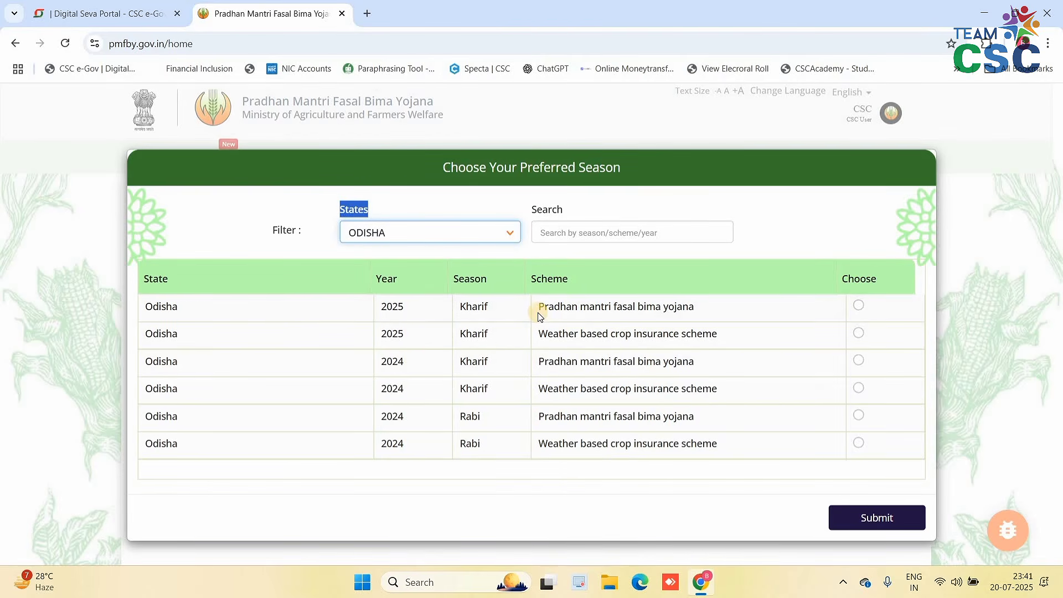
# - Pick the 2025 Kharif Pradhan Mantri Fasal Bima Yojana season and submit
pyautogui.tripleClick(699, 306)
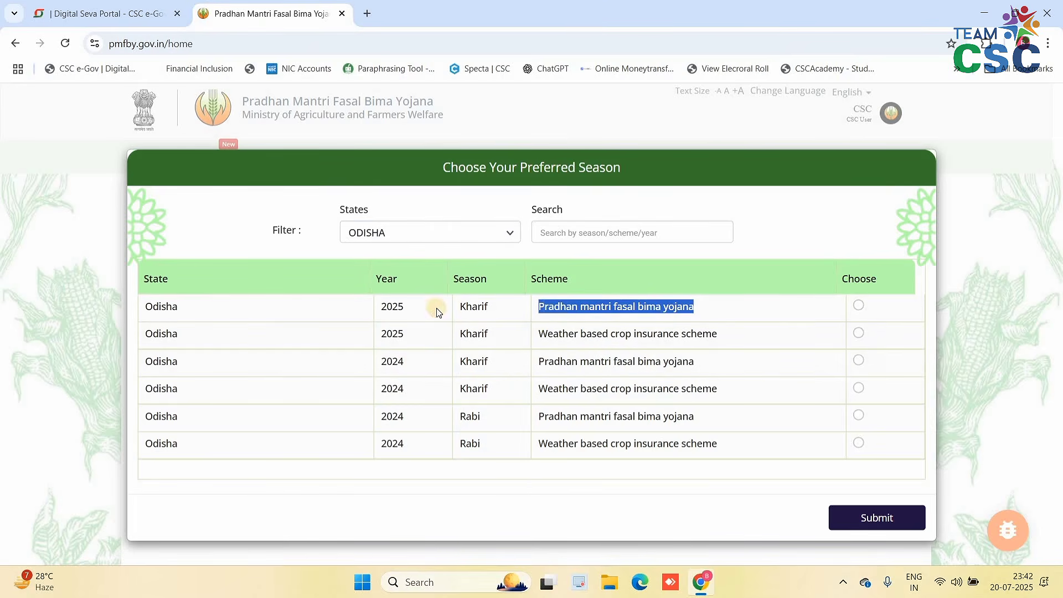
pyautogui.doubleClick(394, 307)
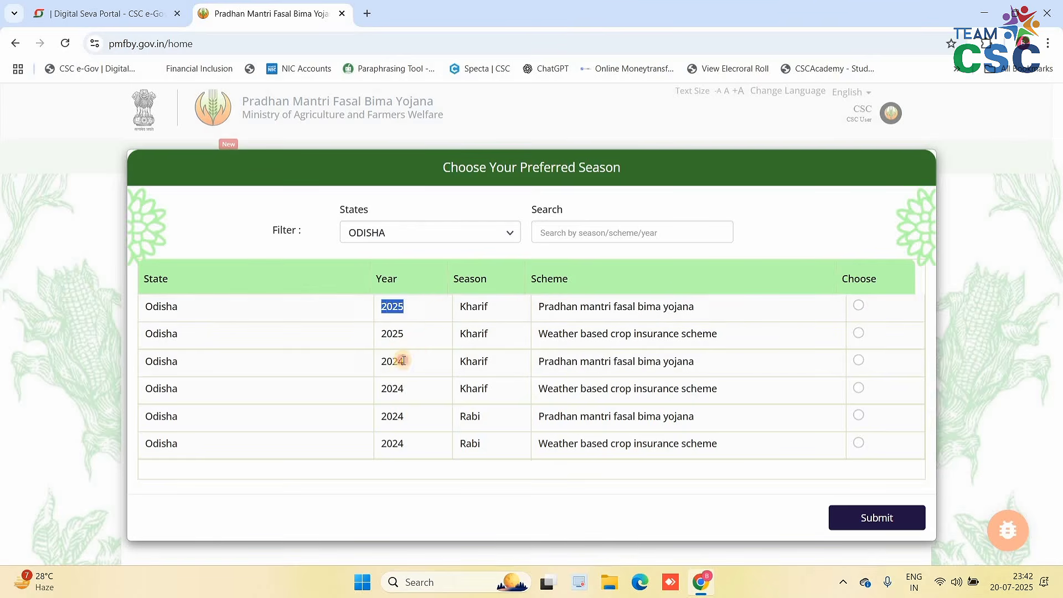
pyautogui.doubleClick(411, 360)
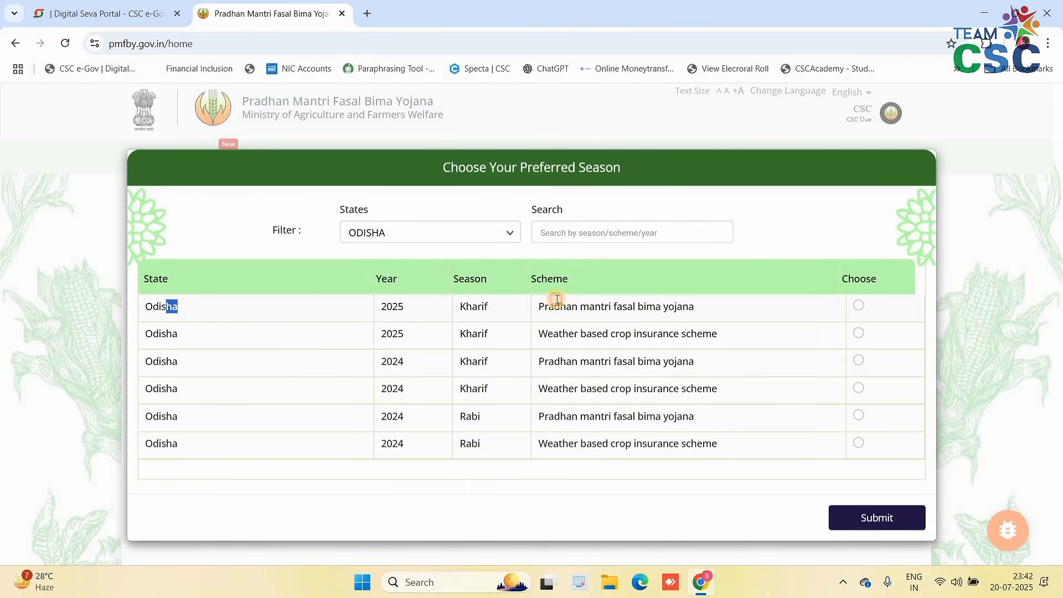
pyautogui.moveTo(557, 300); pyautogui.dragTo(555, 302)
pyautogui.click(476, 315)
pyautogui.tripleClick(726, 307)
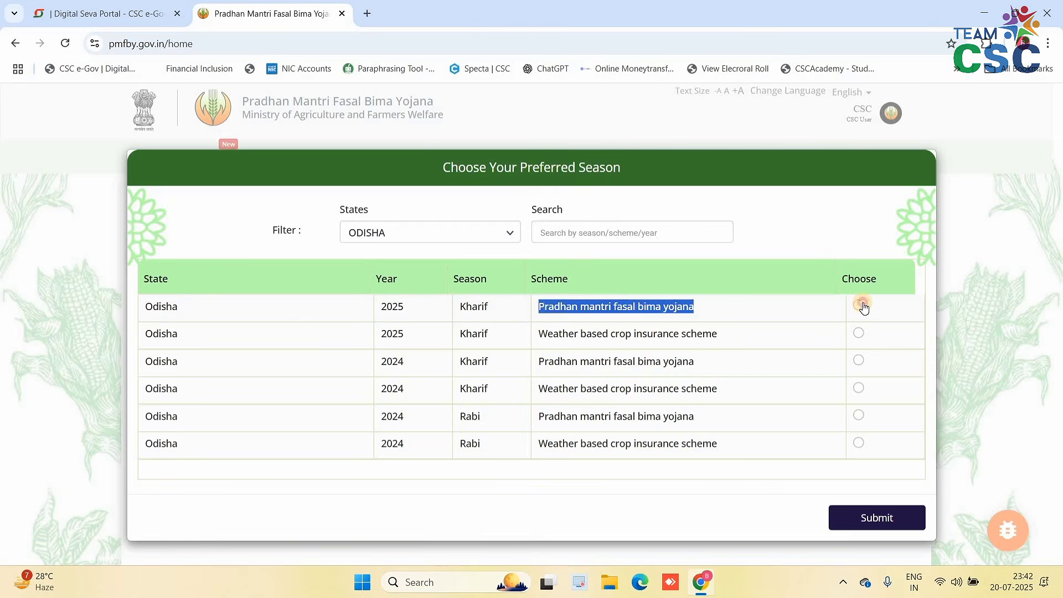
pyautogui.click(878, 521)
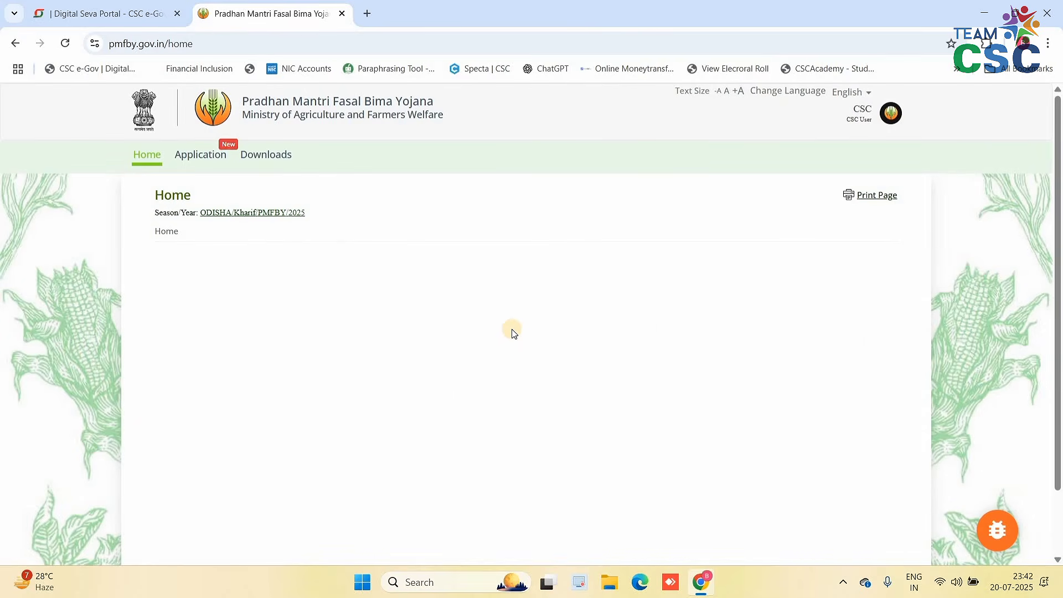
# - Go to the Application tab to show the CSC application tiles
pyautogui.scroll(-2, 443, 326)
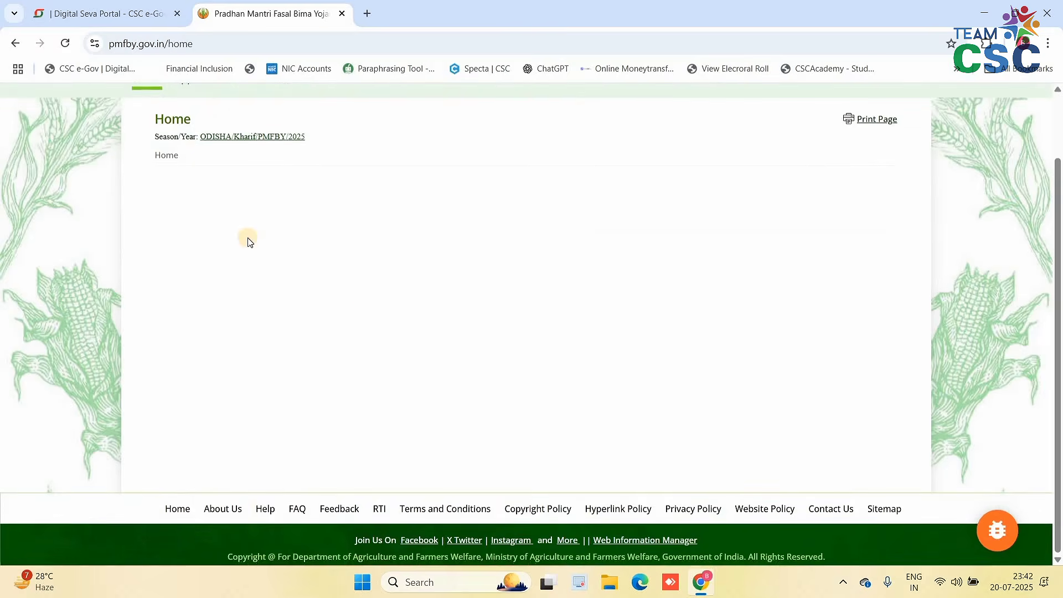
pyautogui.scroll(2, 255, 227)
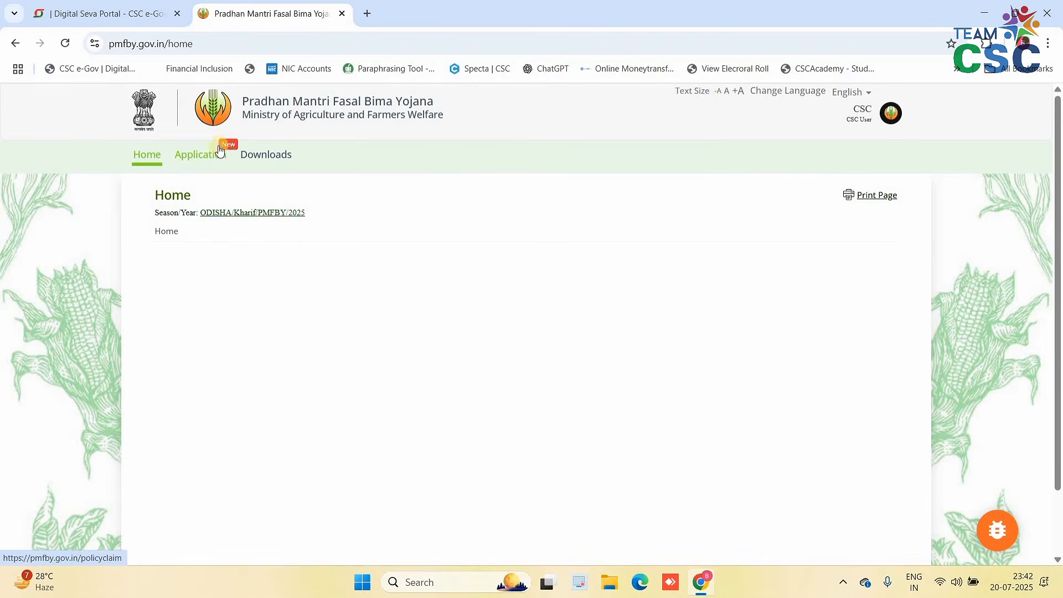
pyautogui.click(203, 157)
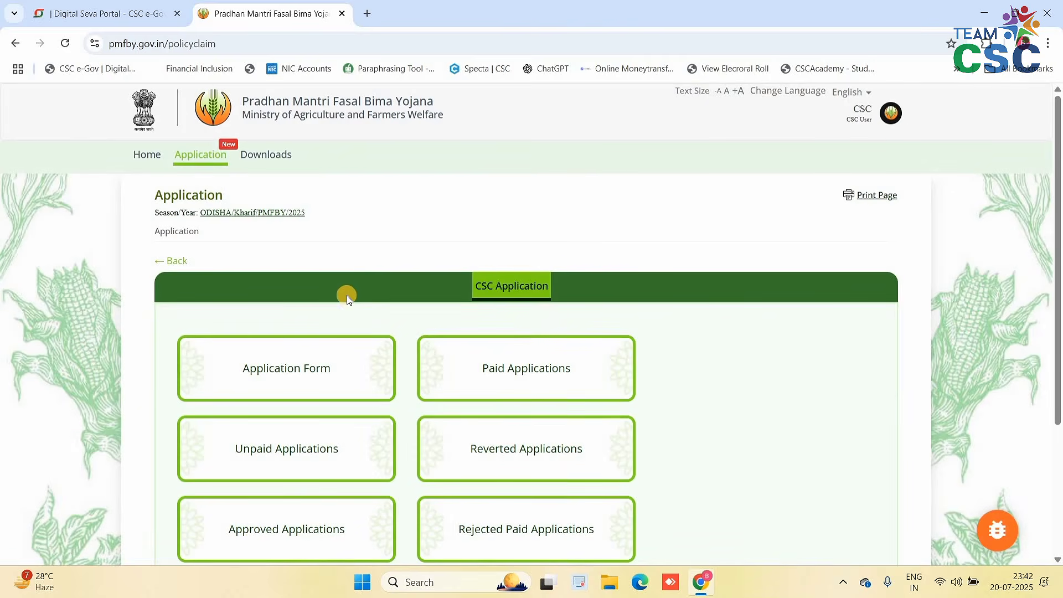
pyautogui.scroll(-1, 335, 309)
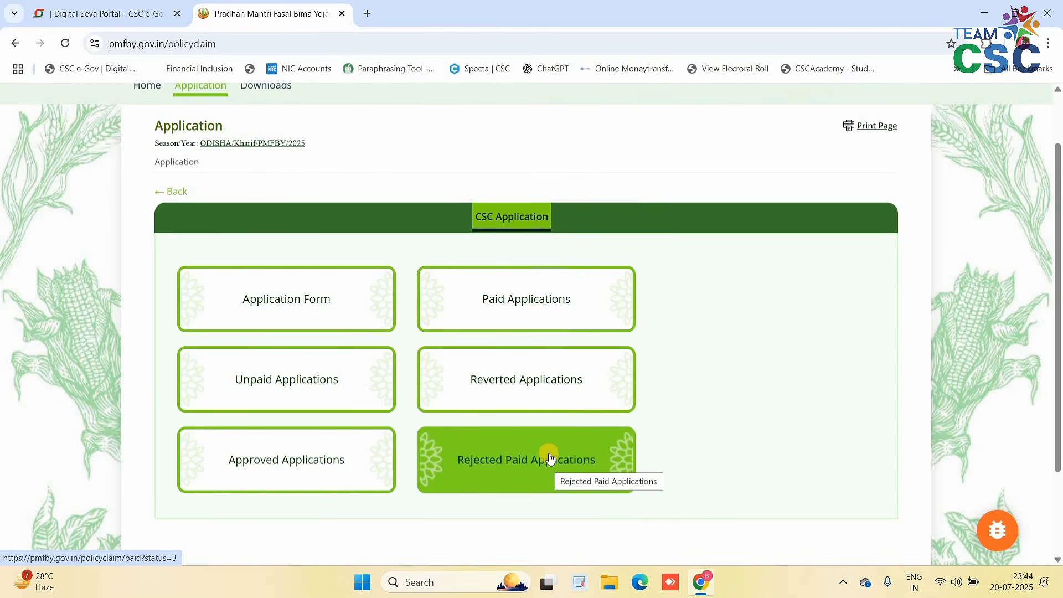
# - Open the new farmer application and fetch bank details from the SBIN IFSC code
pyautogui.click(286, 304)
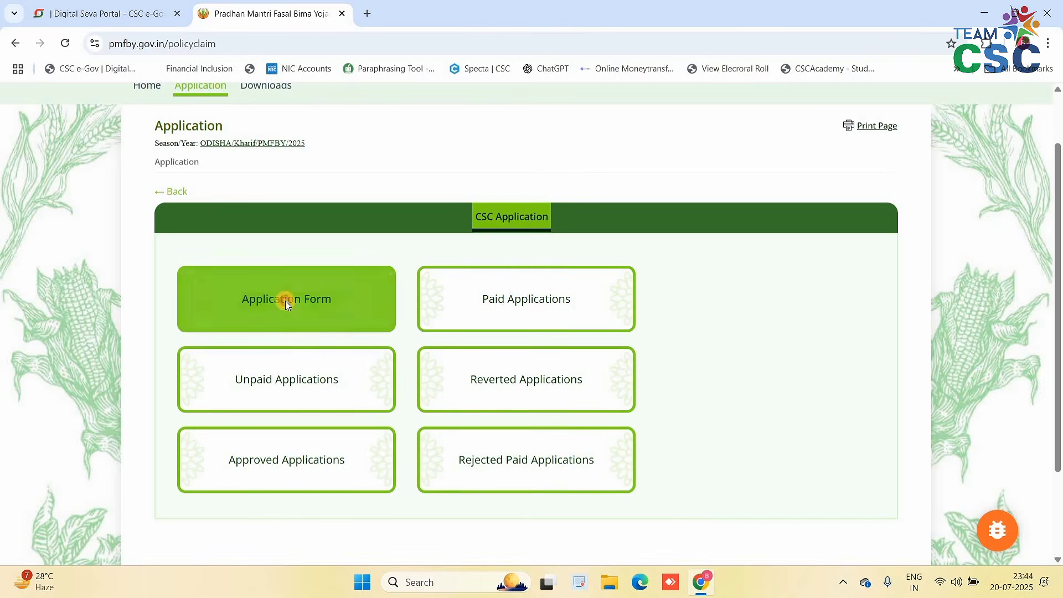
pyautogui.scroll(-2, 415, 326)
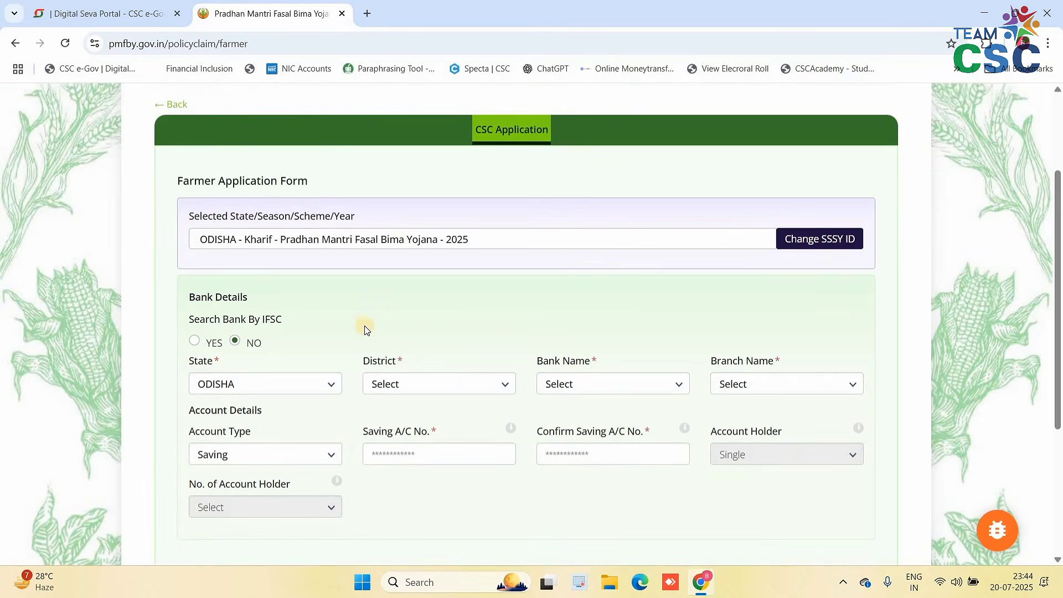
pyautogui.scroll(-3, 230, 207)
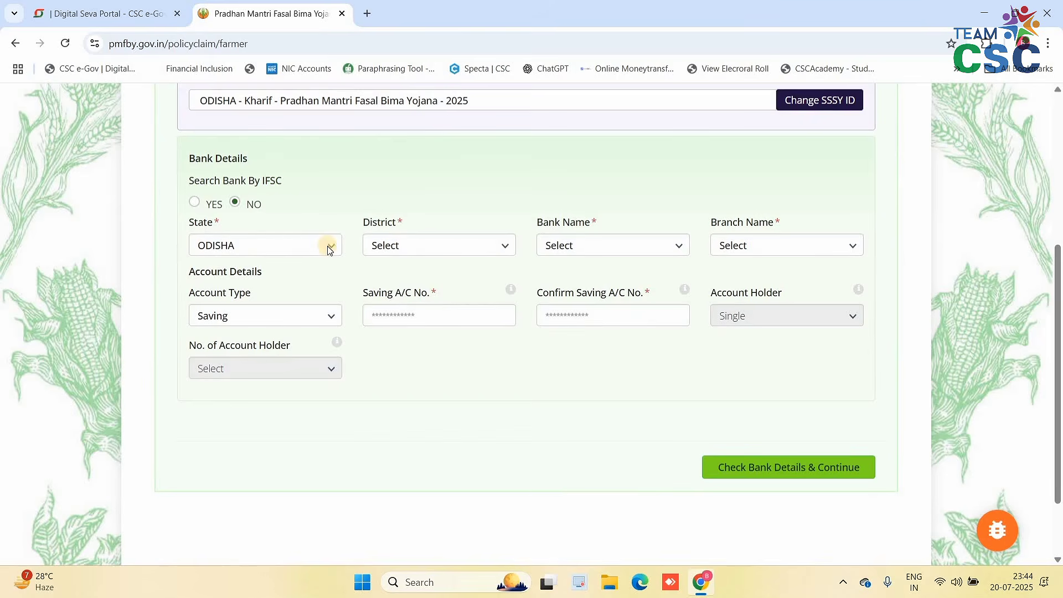
pyautogui.click(200, 207)
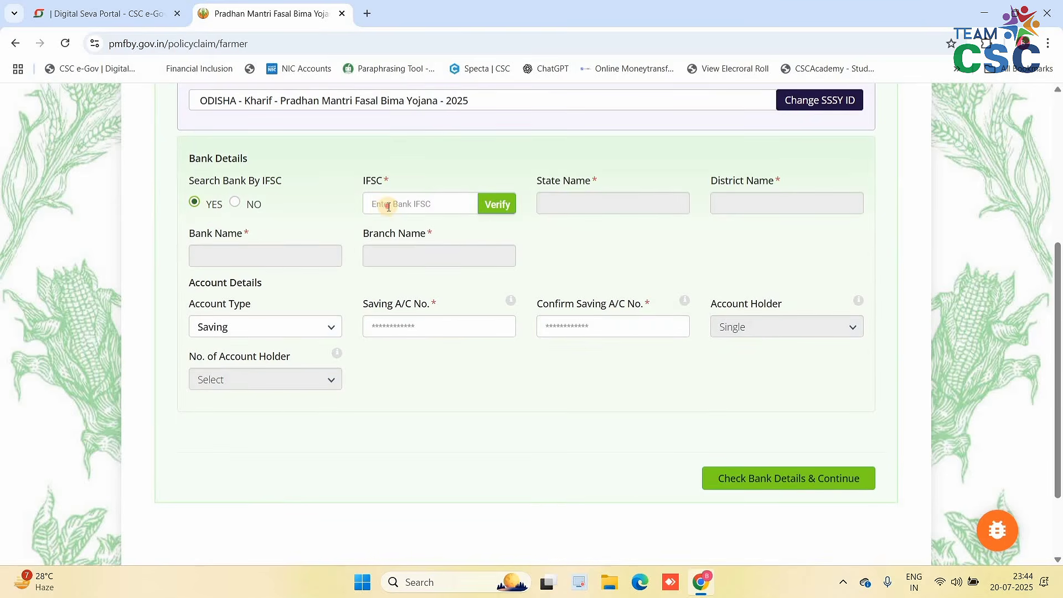
pyautogui.click(388, 206)
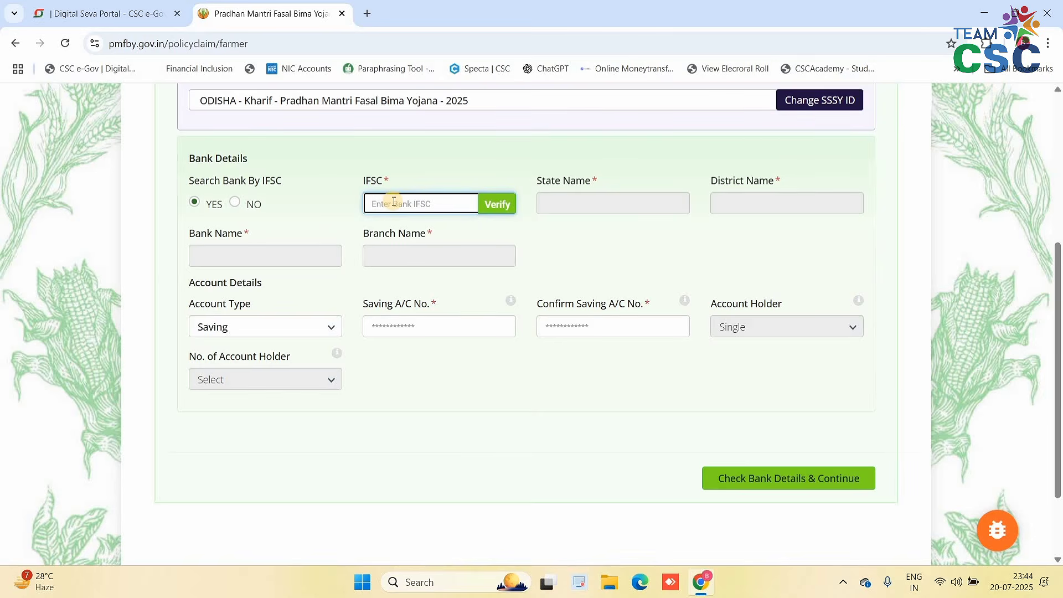
pyautogui.write('SBIN****')
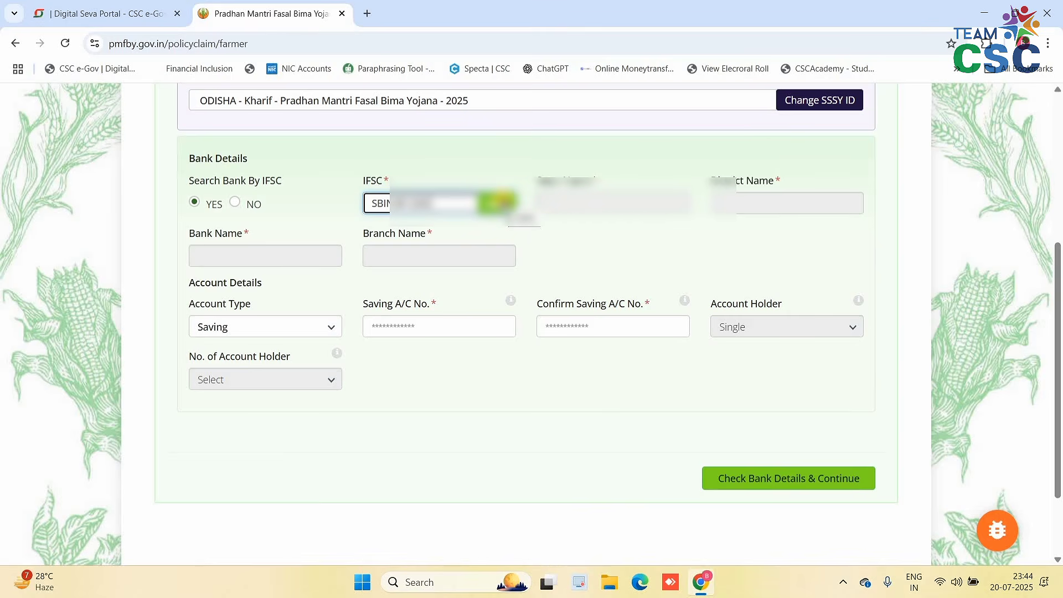
pyautogui.click(498, 204)
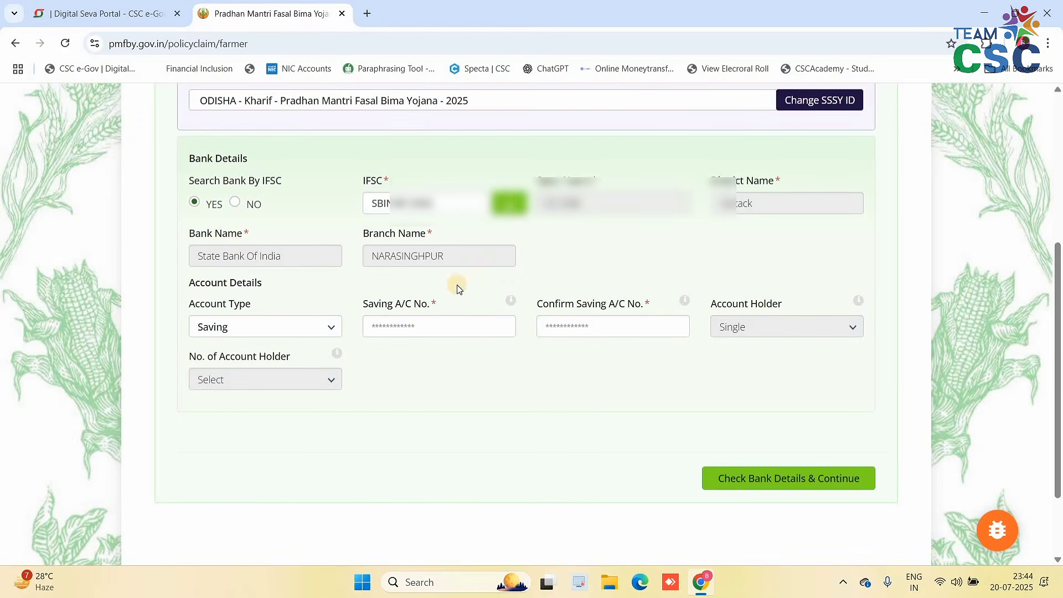
# - Enter and confirm the savings account number, then check bank details and continue
pyautogui.click(388, 326)
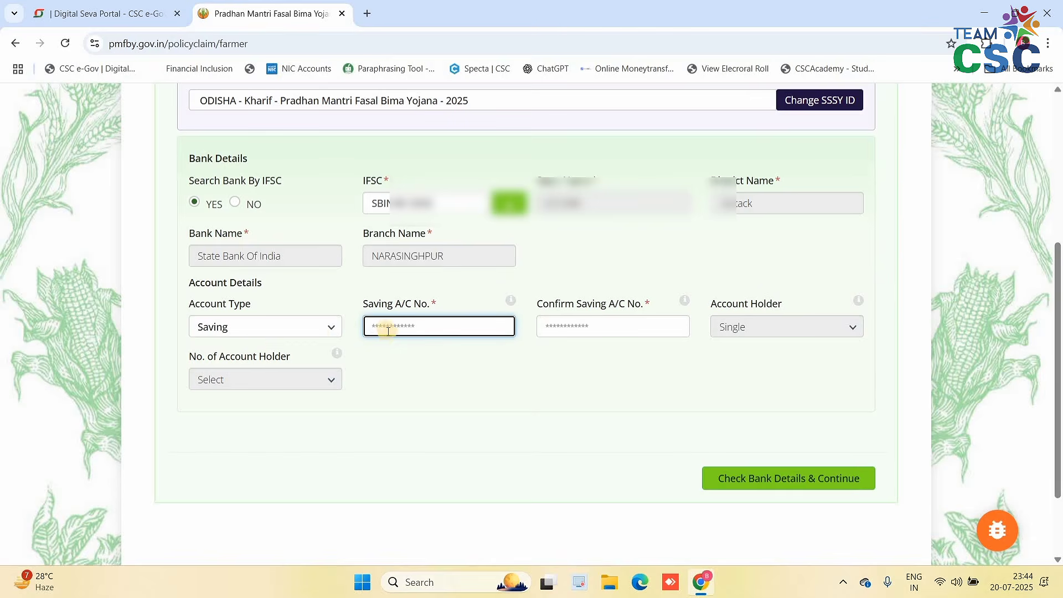
pyautogui.moveTo(374, 303); pyautogui.dragTo(404, 323)
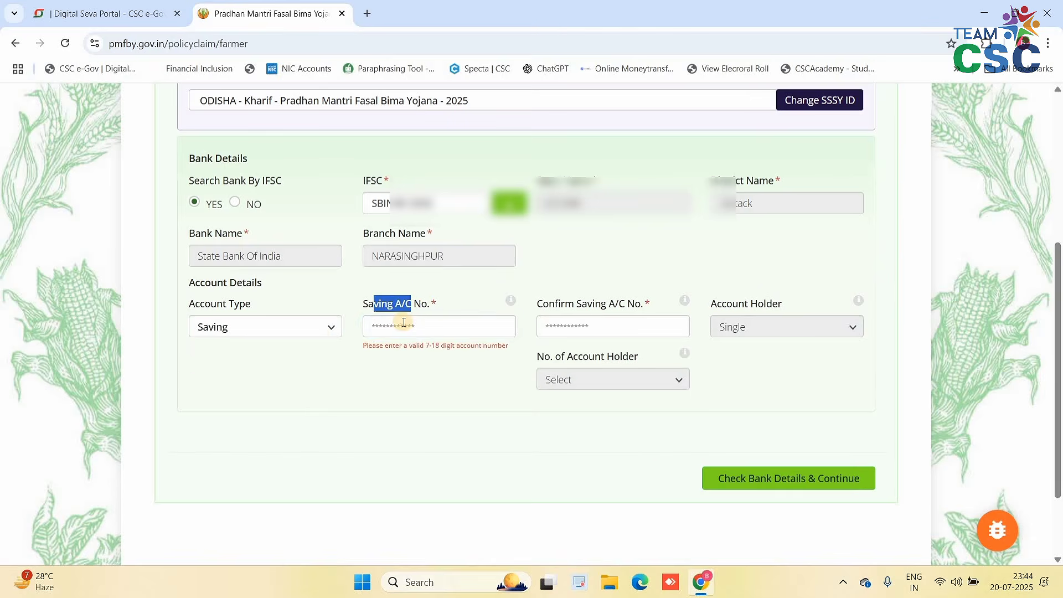
pyautogui.click(403, 324)
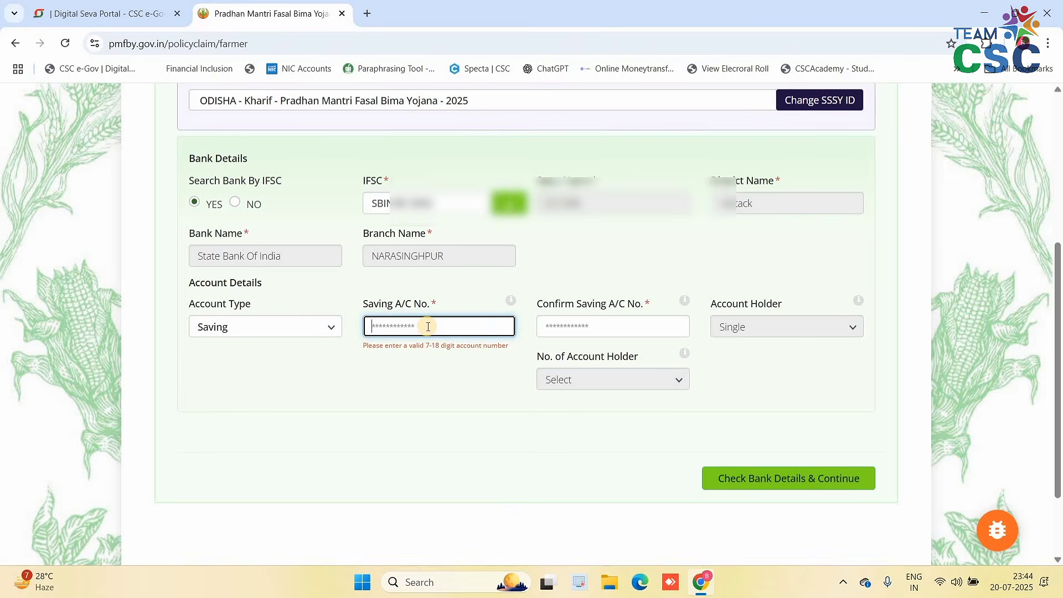
pyautogui.write('••••')
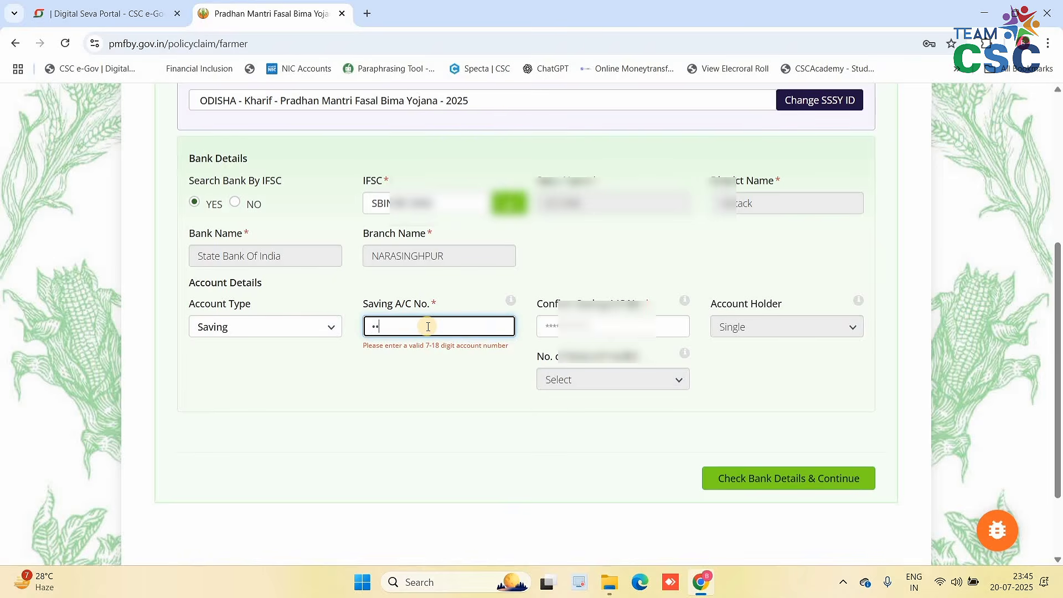
pyautogui.write('•••••••')
pyautogui.click(548, 320)
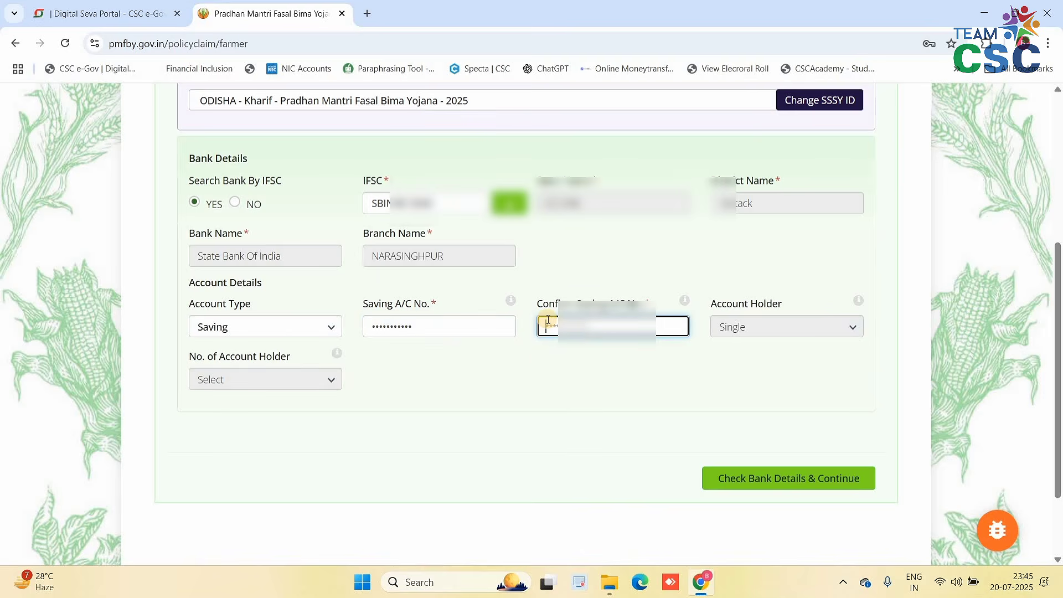
pyautogui.write('315•••••')
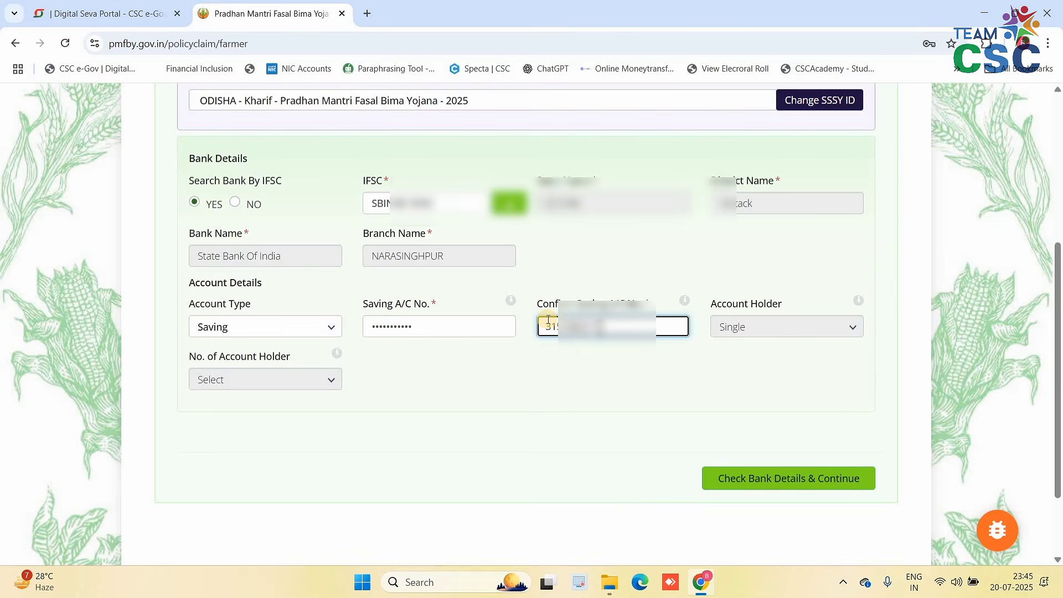
pyautogui.click(563, 379)
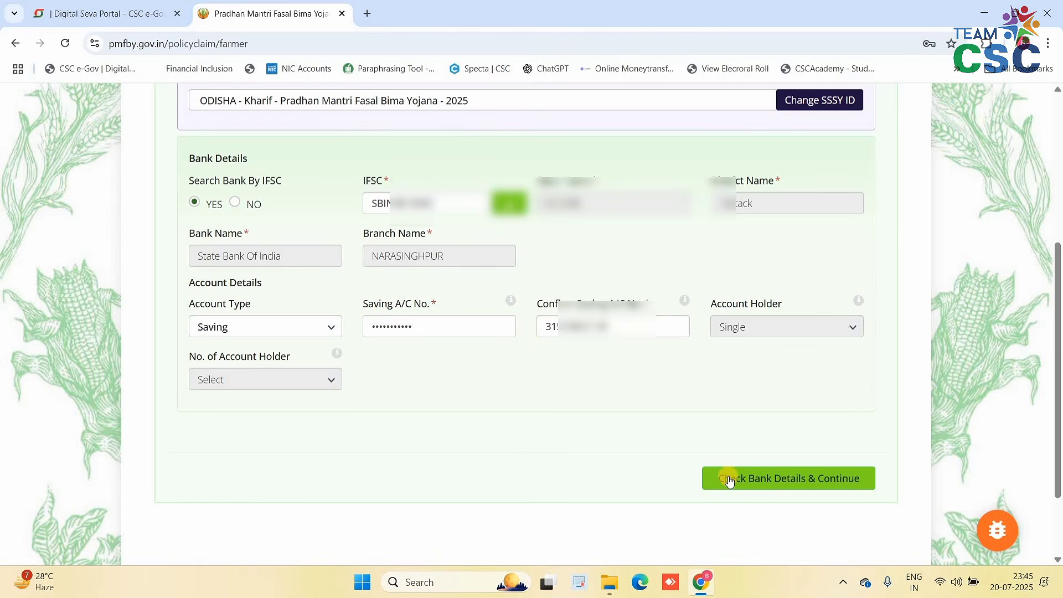
pyautogui.click(777, 480)
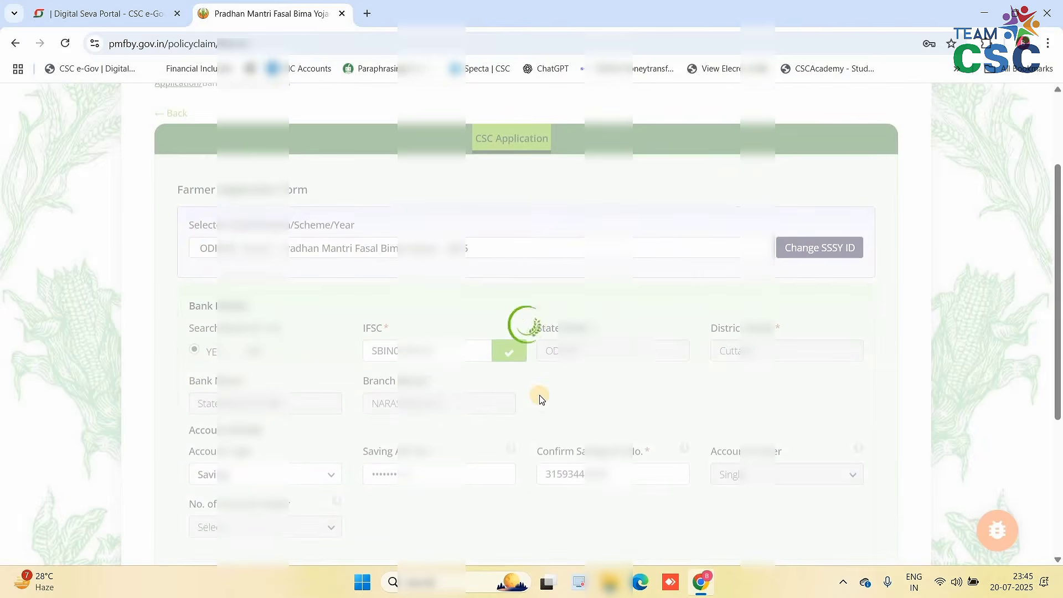
# - Enter the farmer's name as per passbook and compare it with the applicant name
pyautogui.scroll(-3, 547, 388)
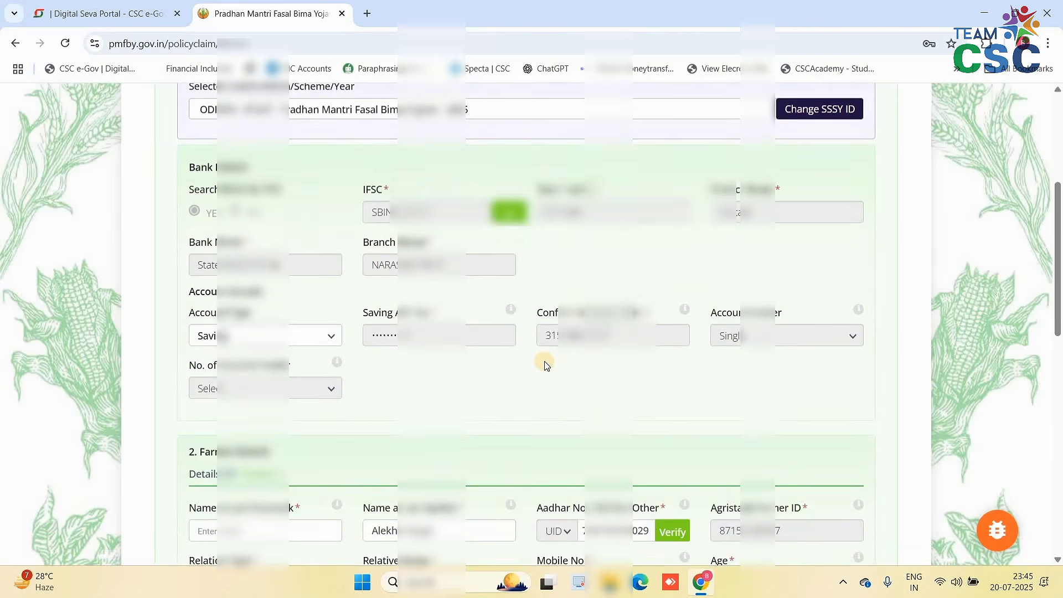
pyautogui.scroll(-5, 544, 361)
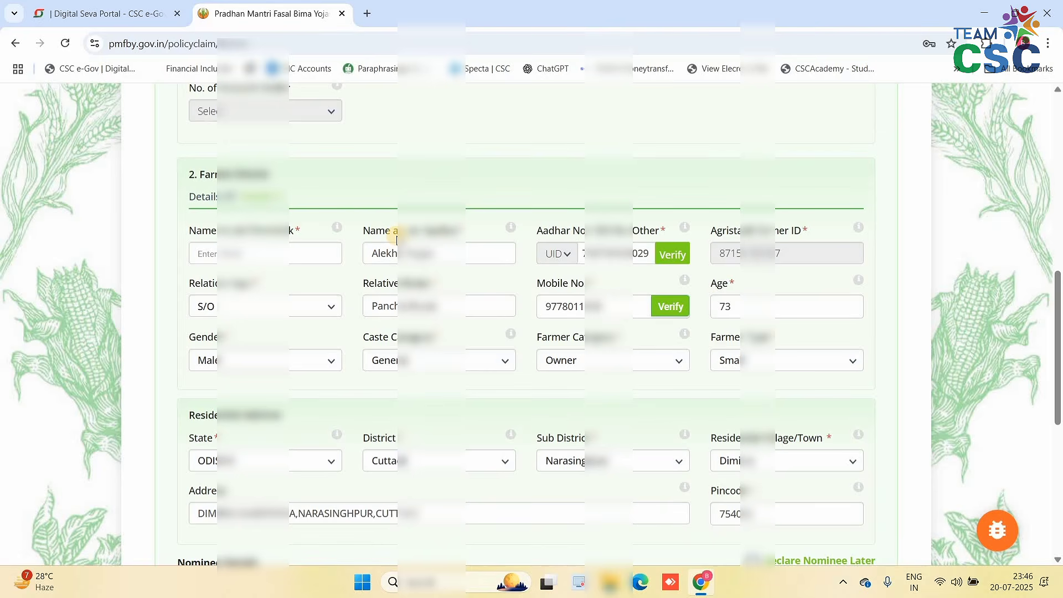
pyautogui.click(213, 252)
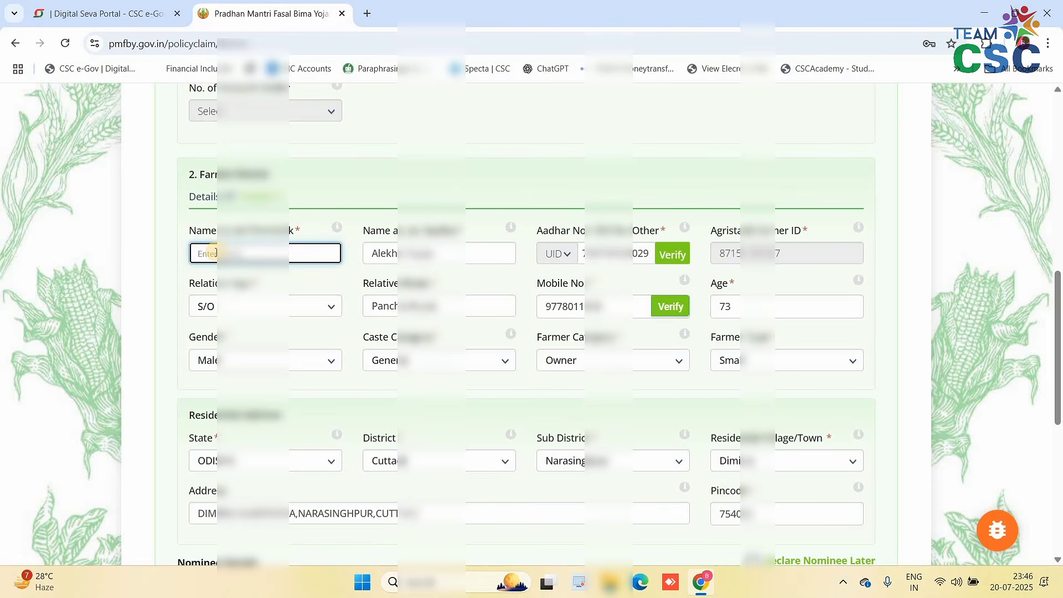
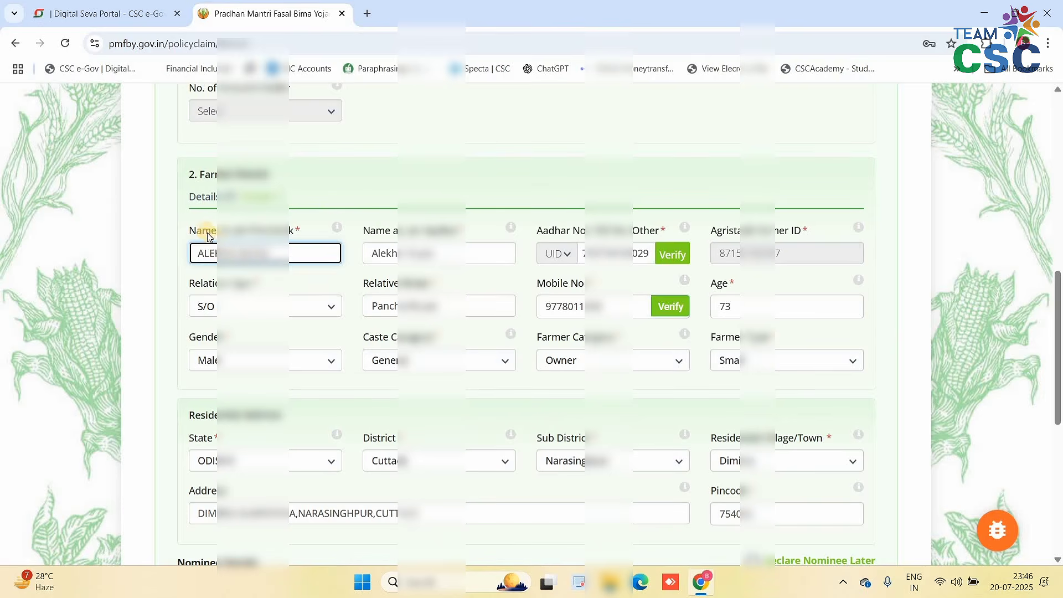
pyautogui.click(206, 232)
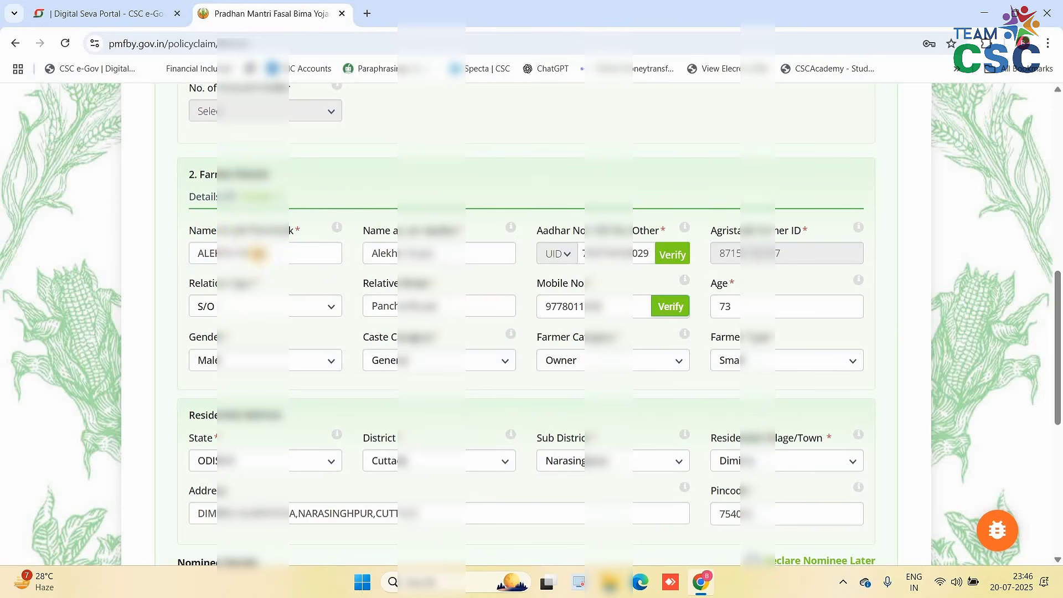
pyautogui.click(256, 254)
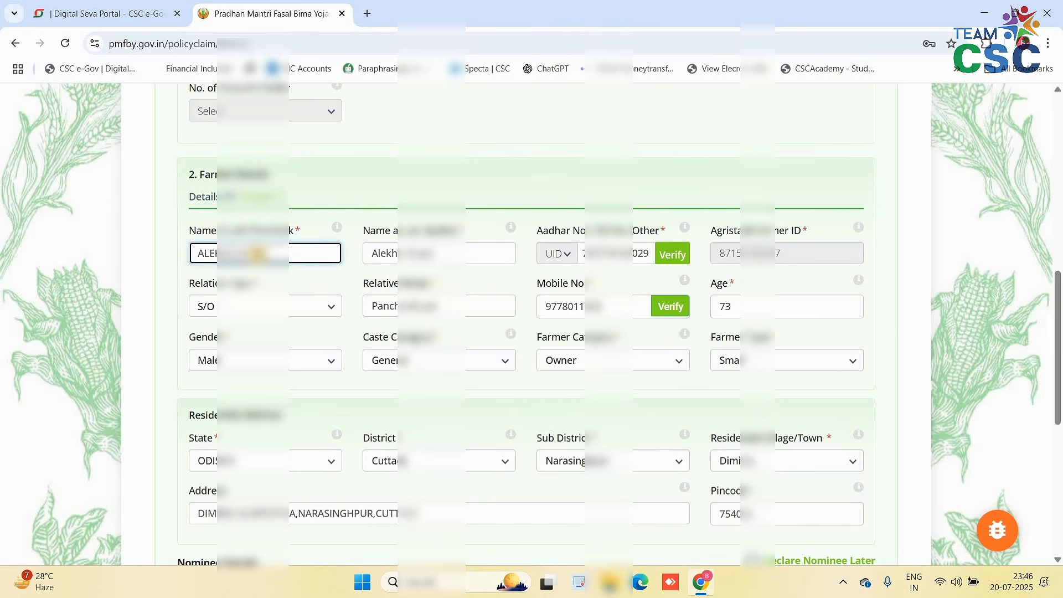
pyautogui.tripleClick(380, 254)
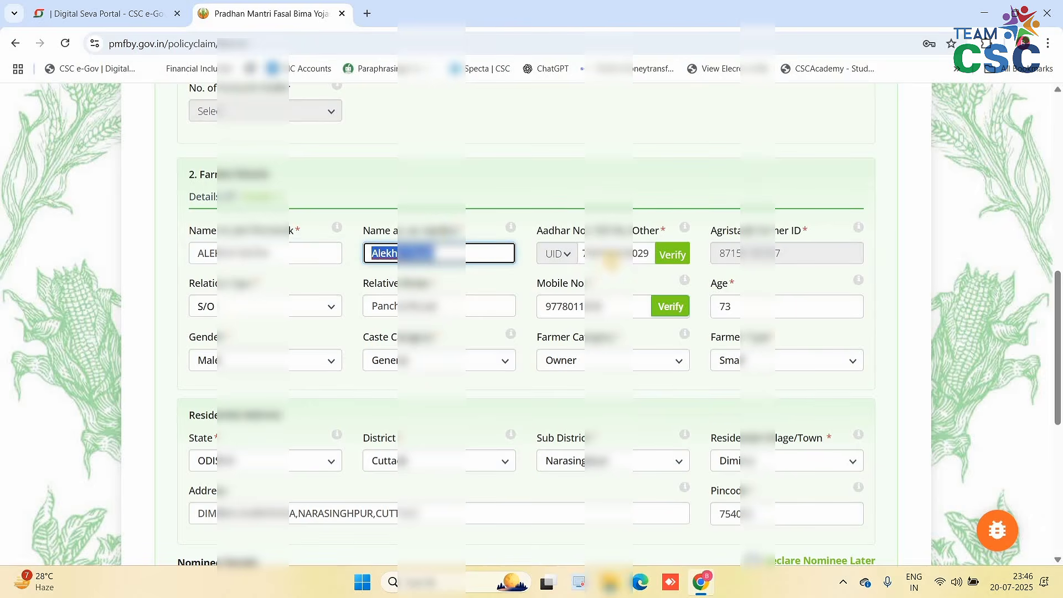
pyautogui.click(554, 239)
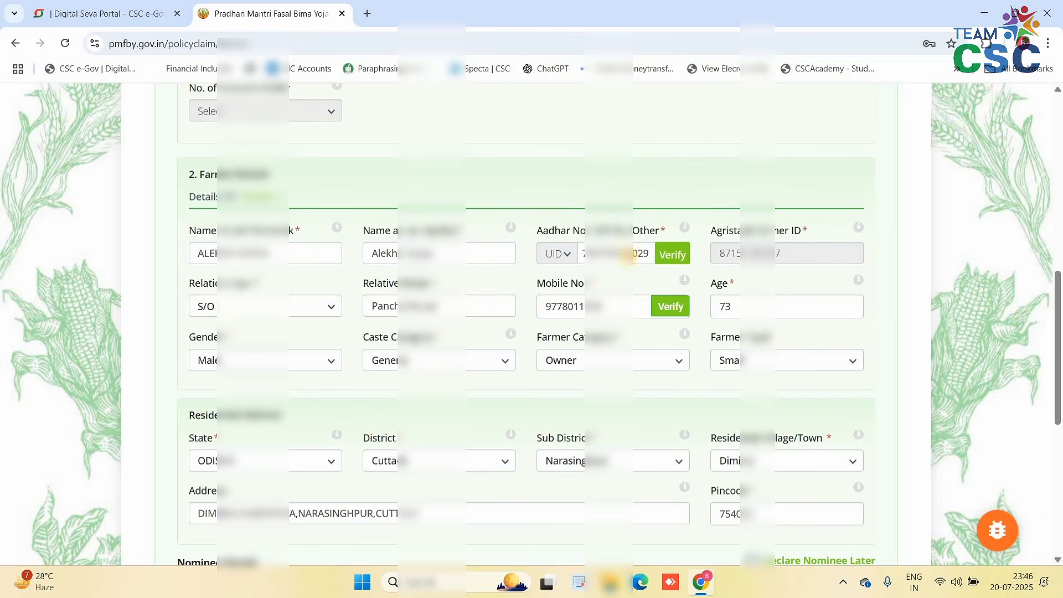
# - Verify the Aadhaar number and review the Agristack Farmer ID and relative's name
pyautogui.click(669, 260)
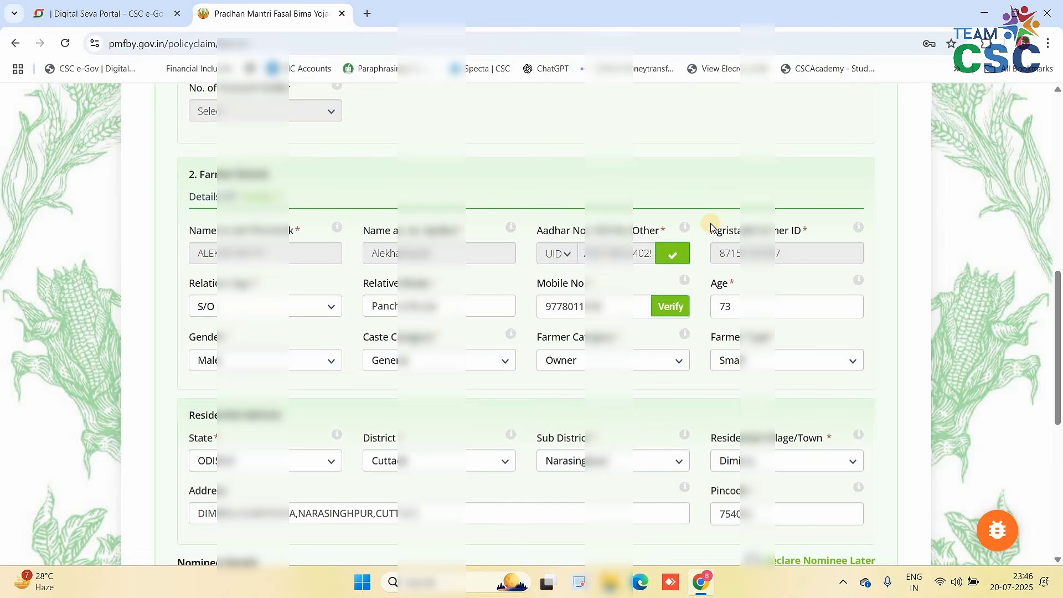
pyautogui.moveTo(711, 231); pyautogui.dragTo(807, 232)
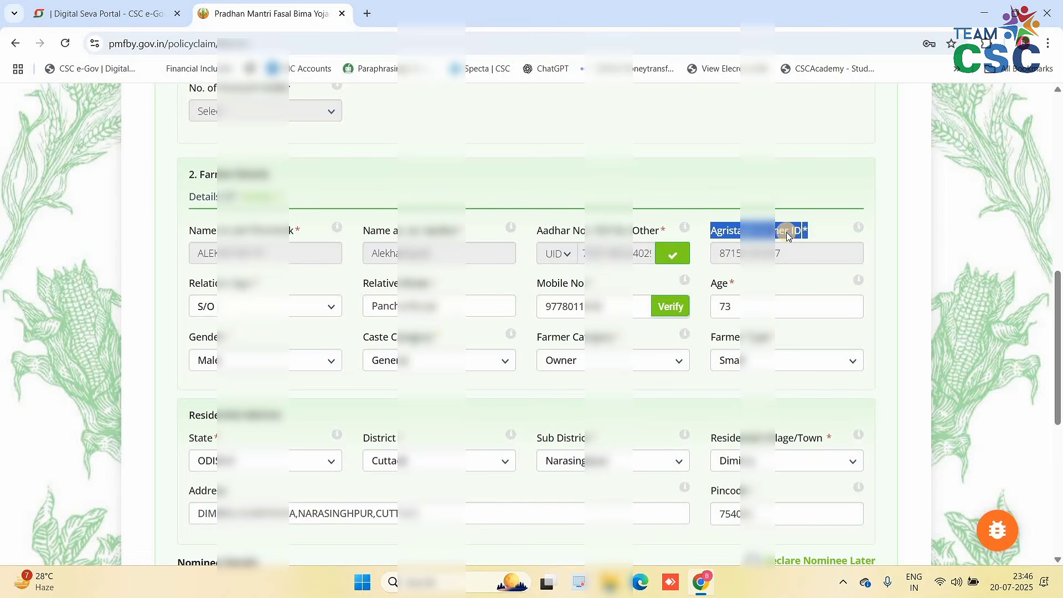
pyautogui.click(786, 233)
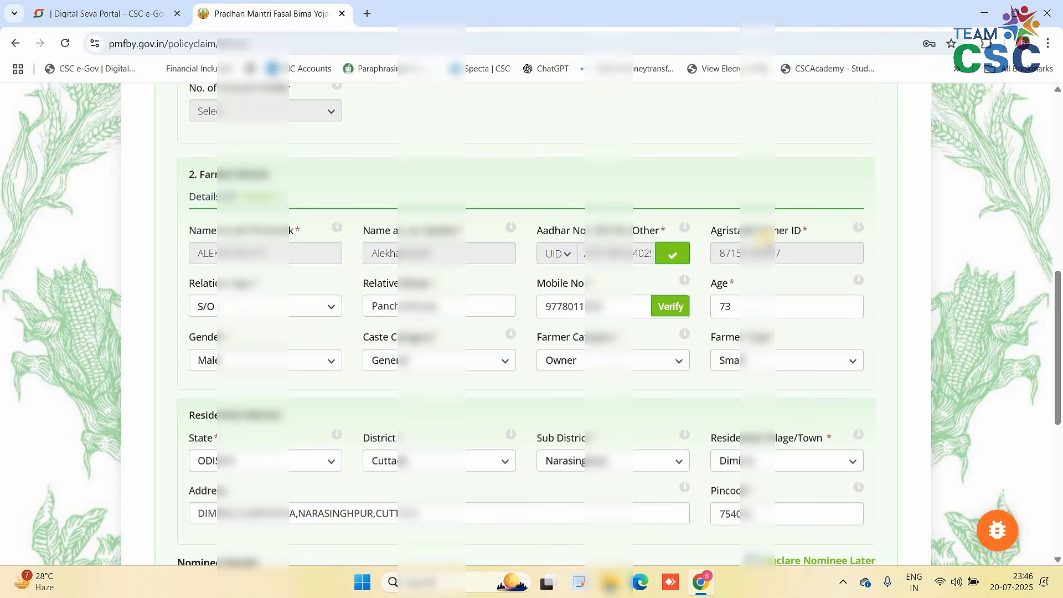
pyautogui.doubleClick(794, 255)
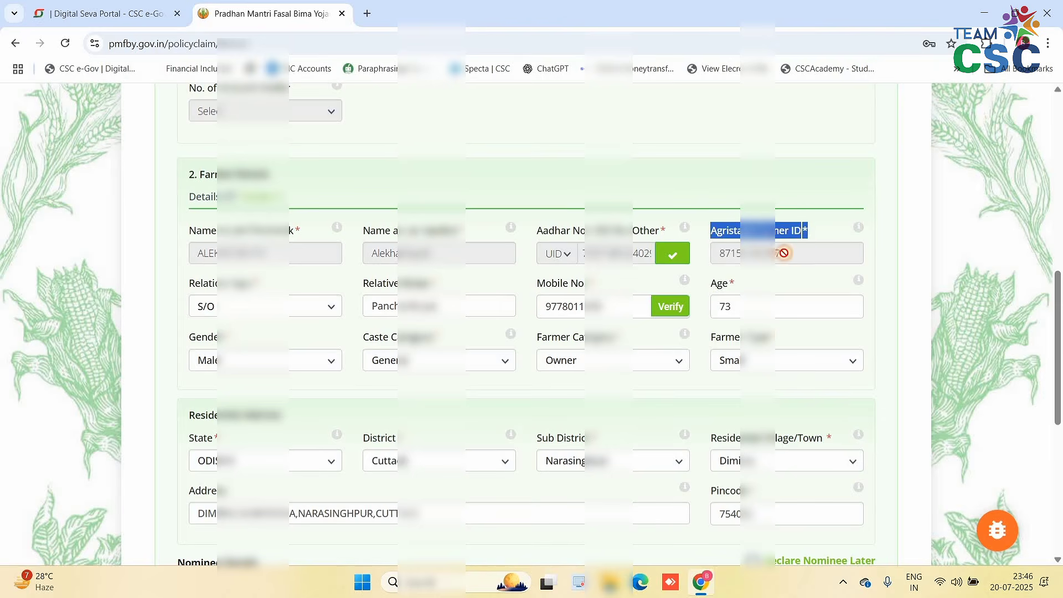
pyautogui.click(767, 234)
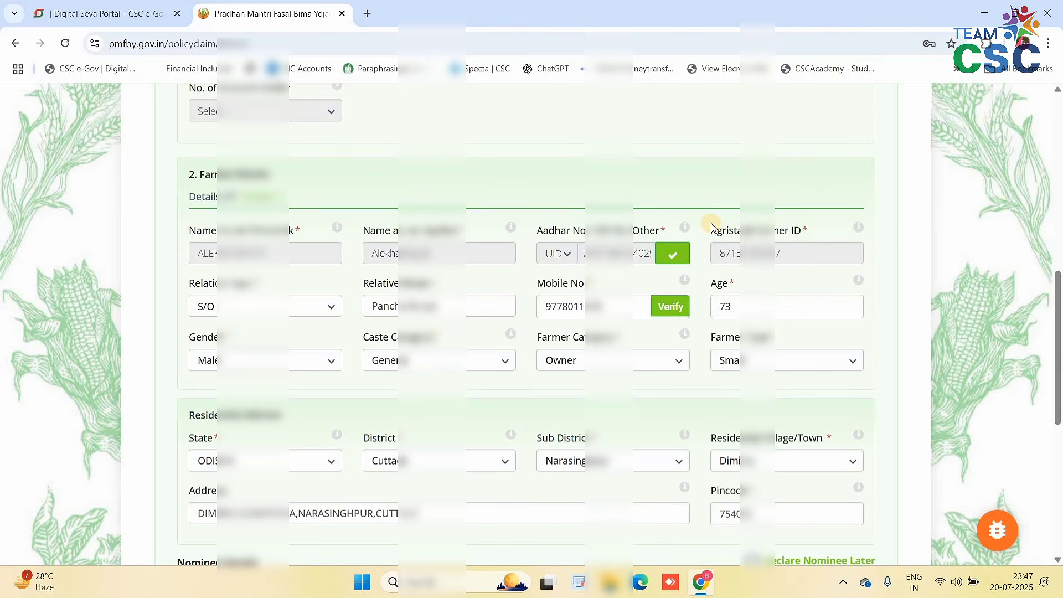
pyautogui.moveTo(712, 227); pyautogui.dragTo(793, 231)
pyautogui.click(793, 231)
pyautogui.tripleClick(775, 231)
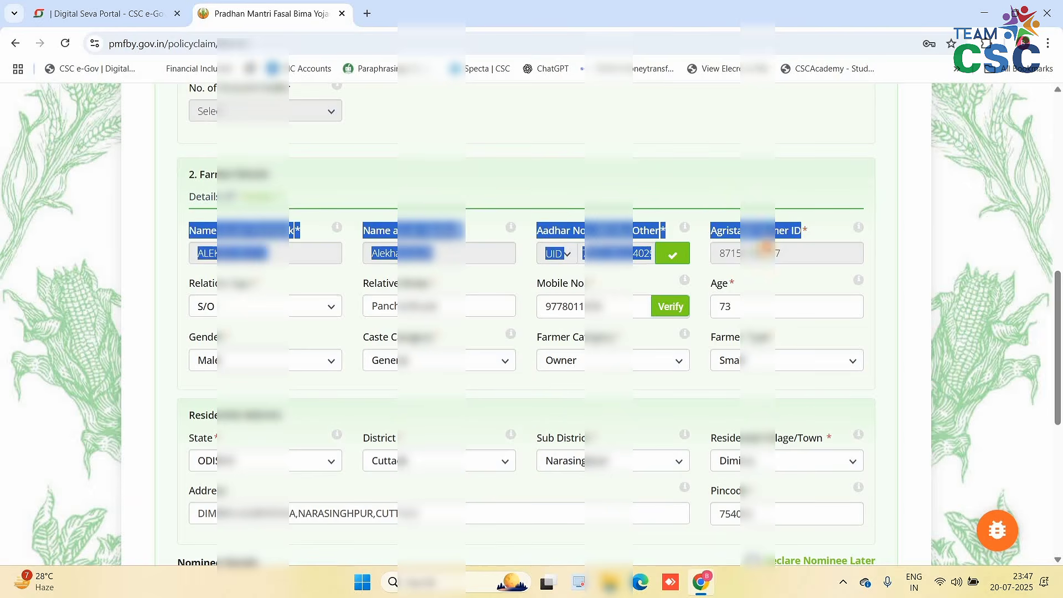
pyautogui.click(754, 259)
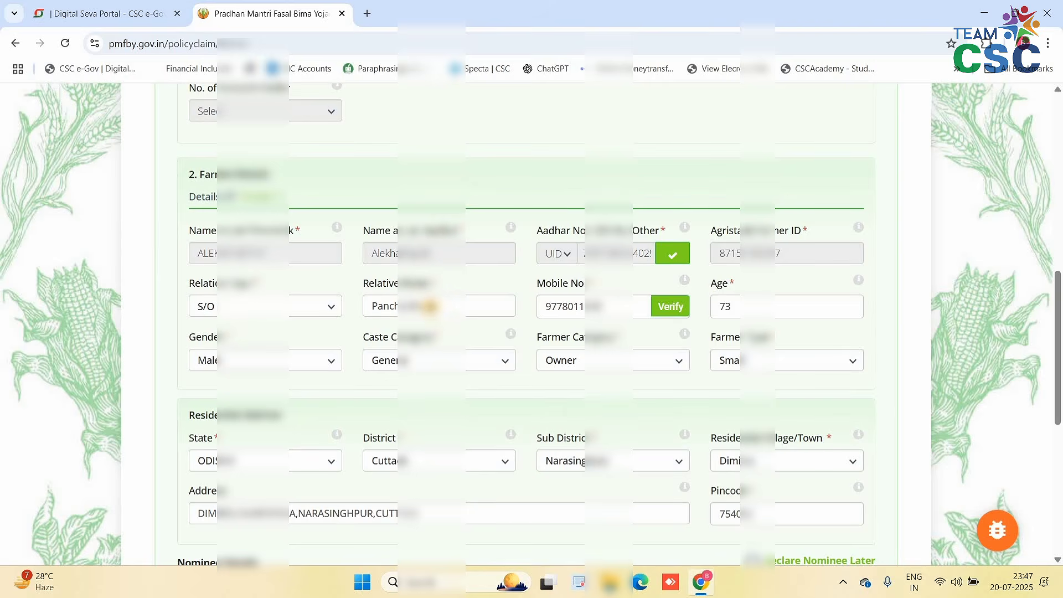
pyautogui.click(447, 306)
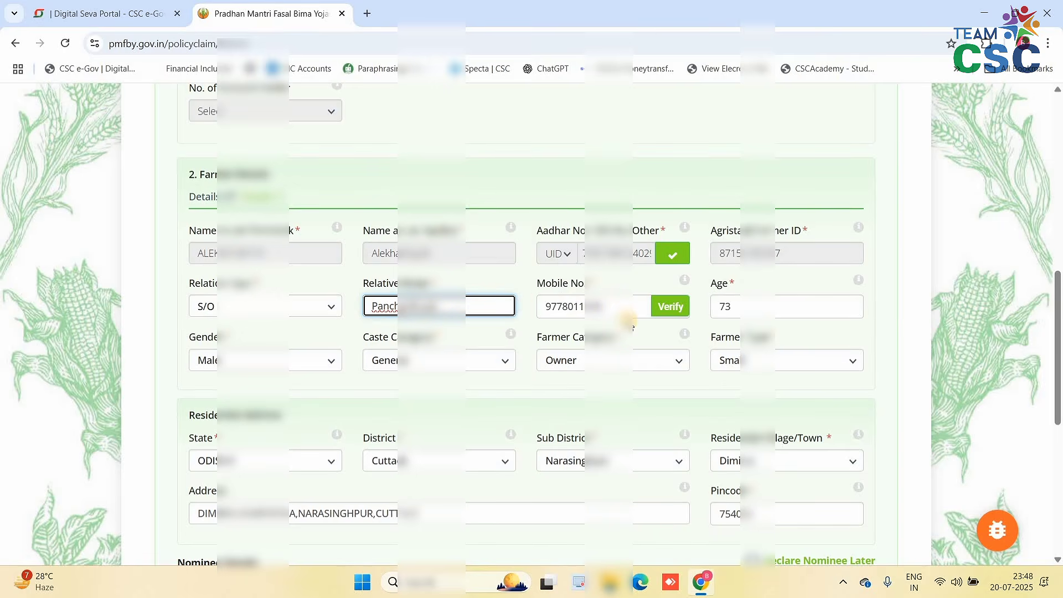
# - Verify the mobile number by entering the captcha, then focus the OTP field
pyautogui.click(668, 309)
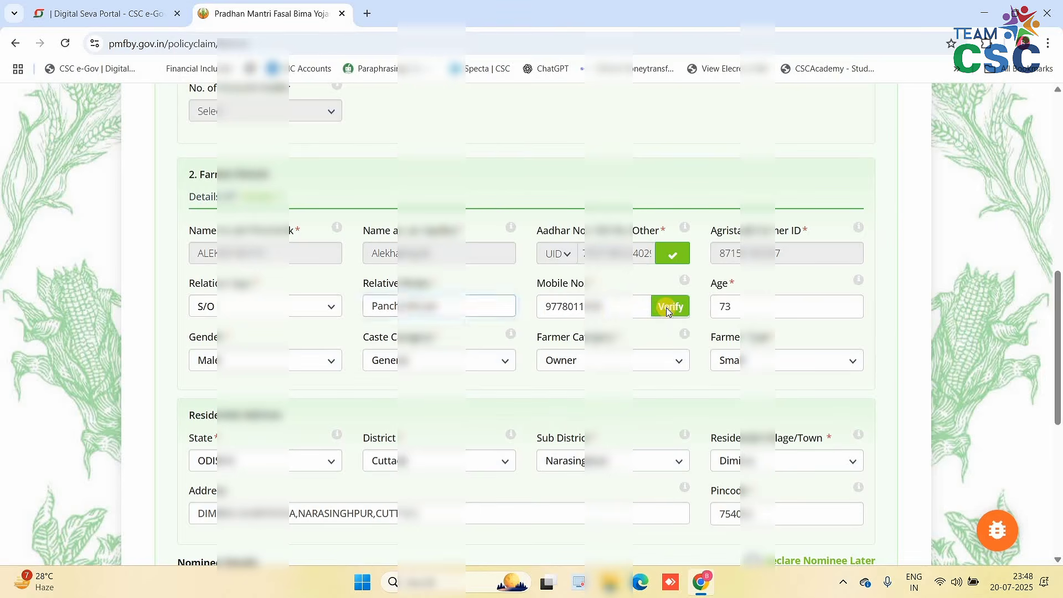
pyautogui.click(485, 311)
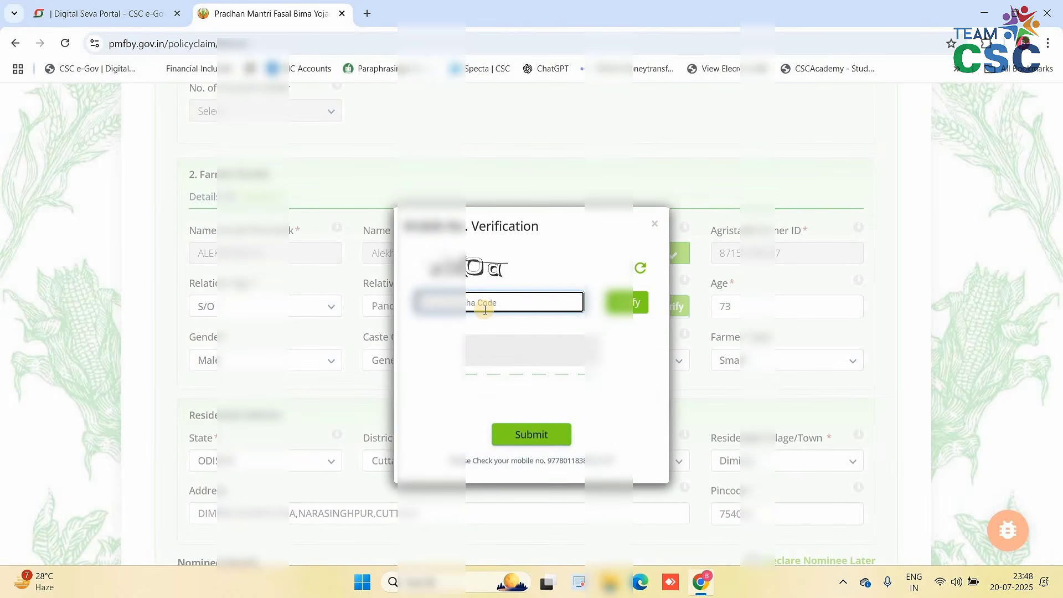
pyautogui.write('yidOa')
pyautogui.click(628, 303)
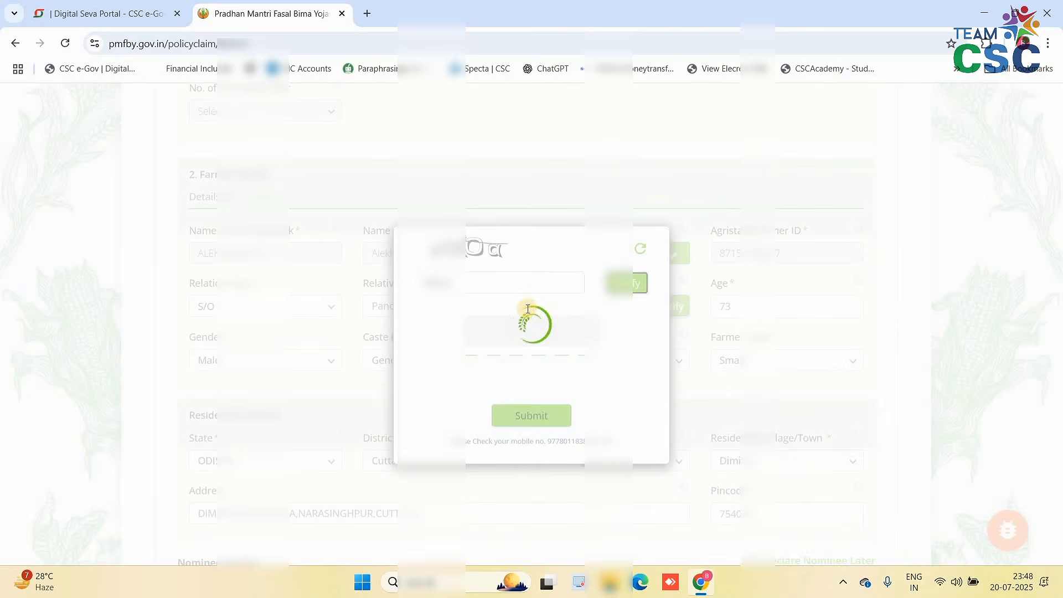
pyautogui.click(475, 333)
pyautogui.click(475, 333)
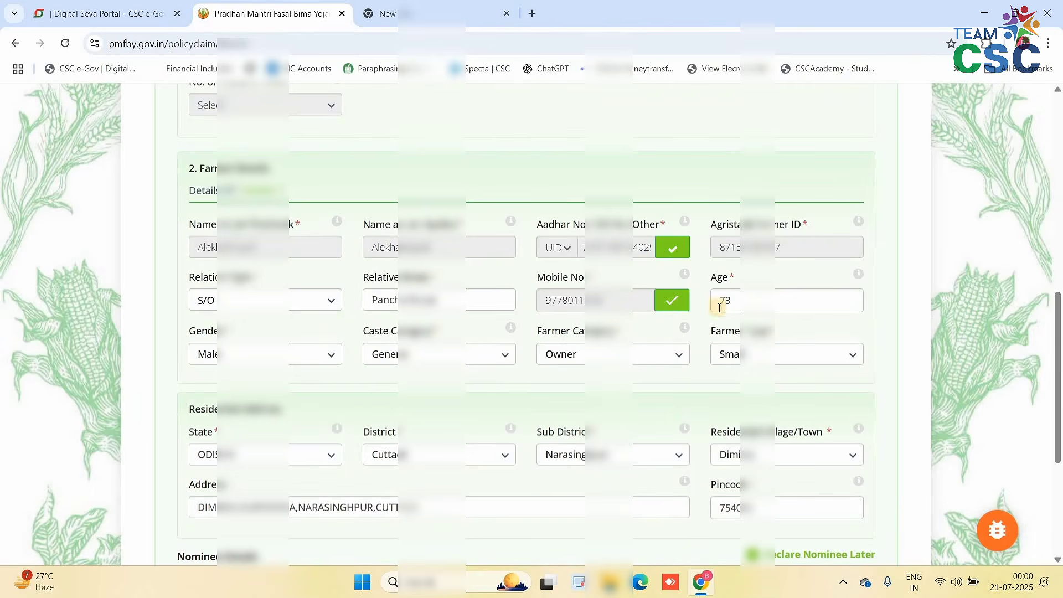
# - Commit the farmer's age of 73 and keep Owner as farmer category
pyautogui.click(746, 298)
pyautogui.click(746, 298)
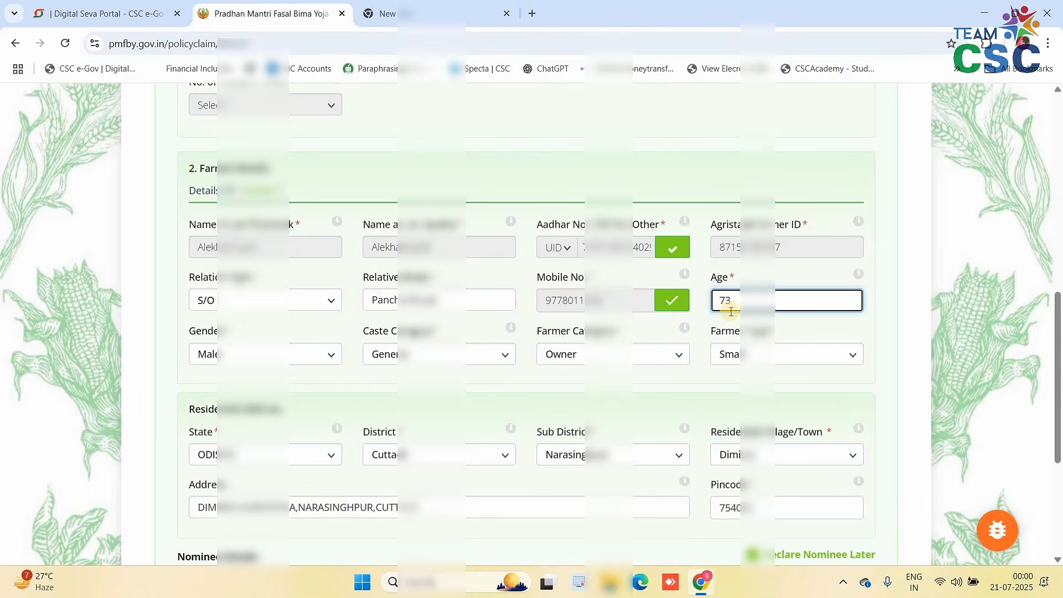
pyautogui.click(202, 332)
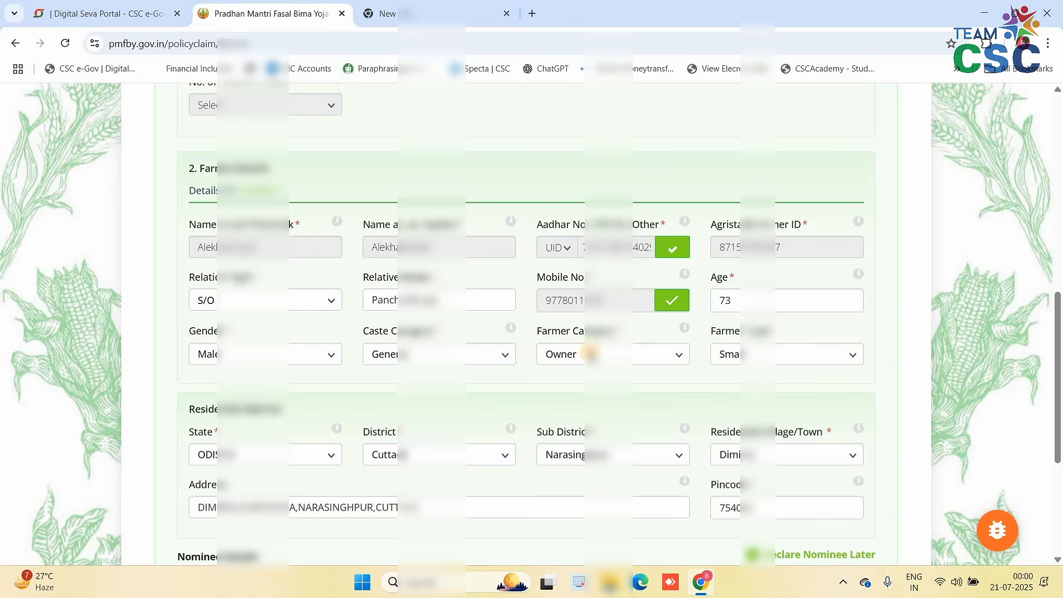
pyautogui.click(590, 352)
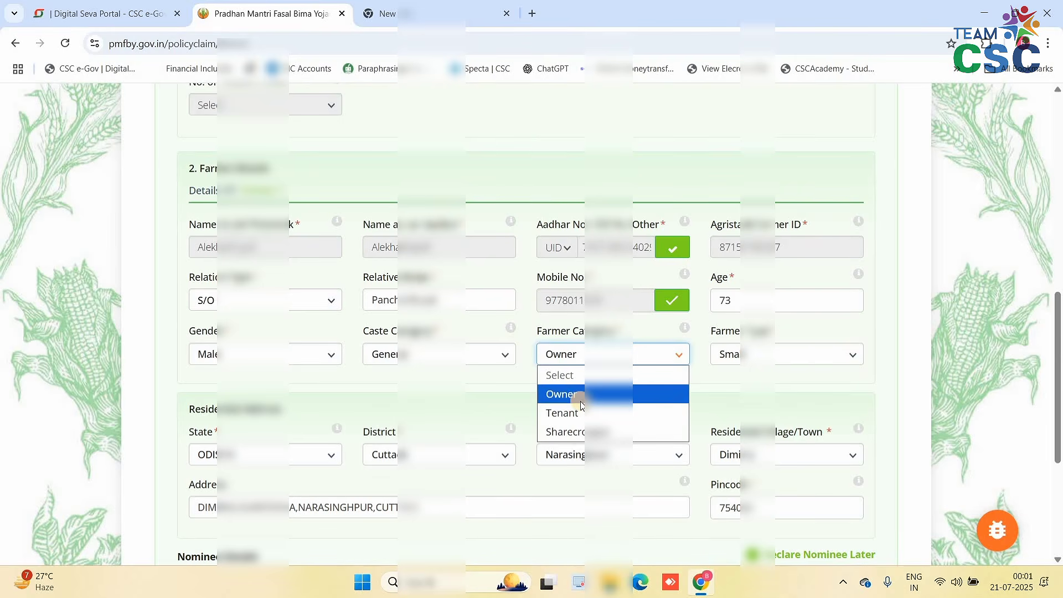
pyautogui.click(596, 359)
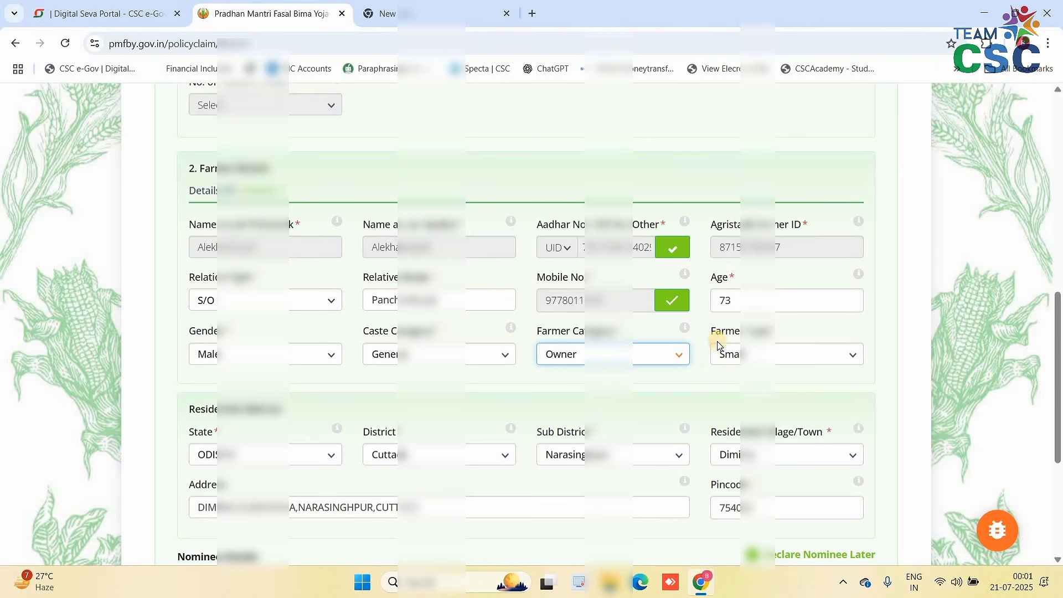
# - Keep Small as farmer type and review the residential address fields
pyautogui.moveTo(717, 331); pyautogui.dragTo(763, 361)
pyautogui.click(762, 359)
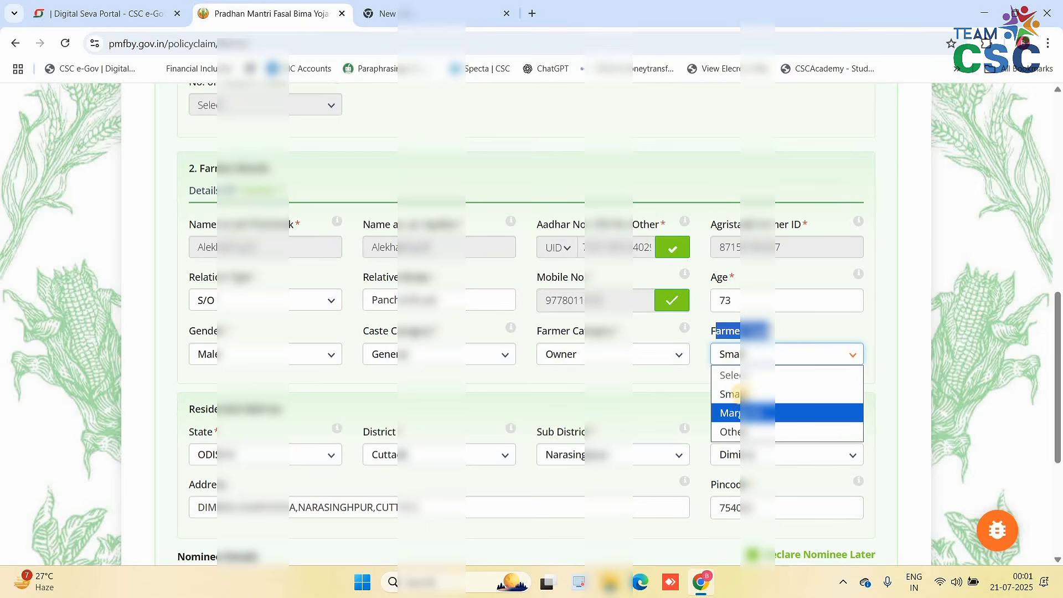
pyautogui.click(681, 395)
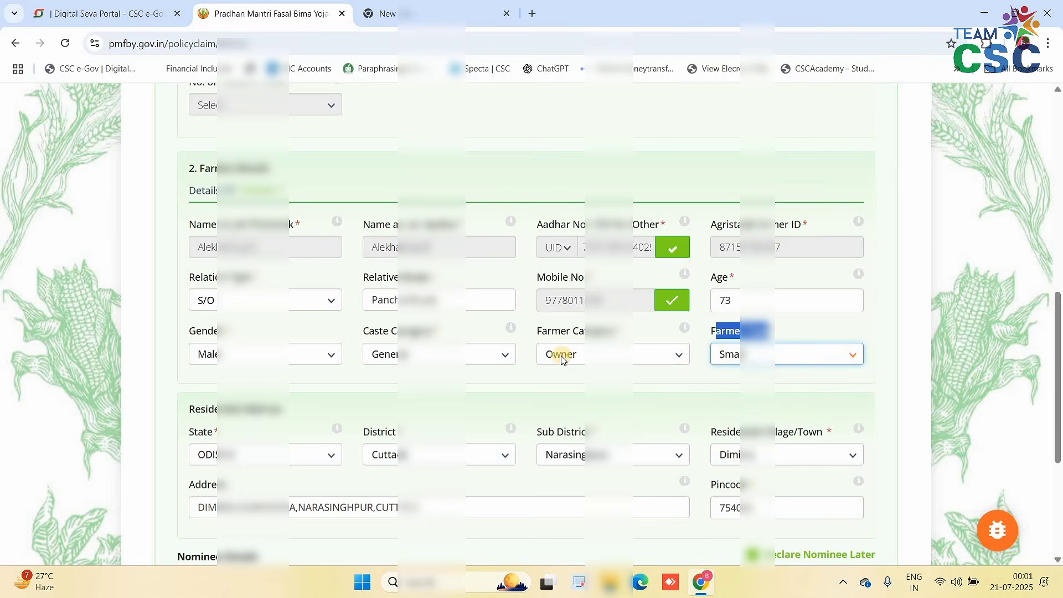
pyautogui.click(352, 354)
pyautogui.scroll(-3, 307, 355)
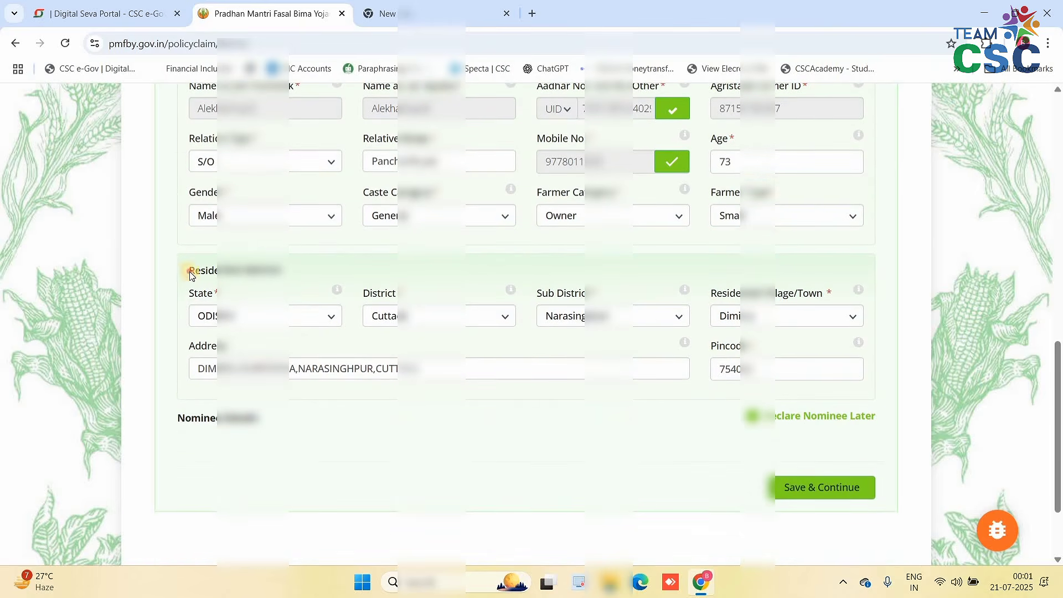
pyautogui.tripleClick(339, 271)
pyautogui.click(339, 272)
pyautogui.tripleClick(323, 273)
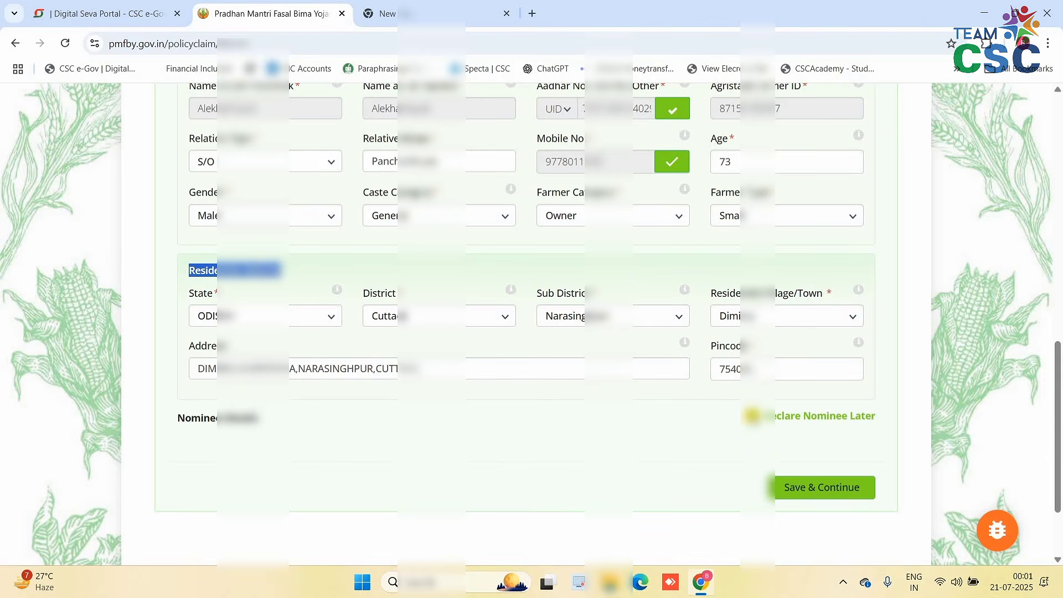
# - Untick Declare Nominee Later and enter the nominee's name and age 45
pyautogui.click(754, 416)
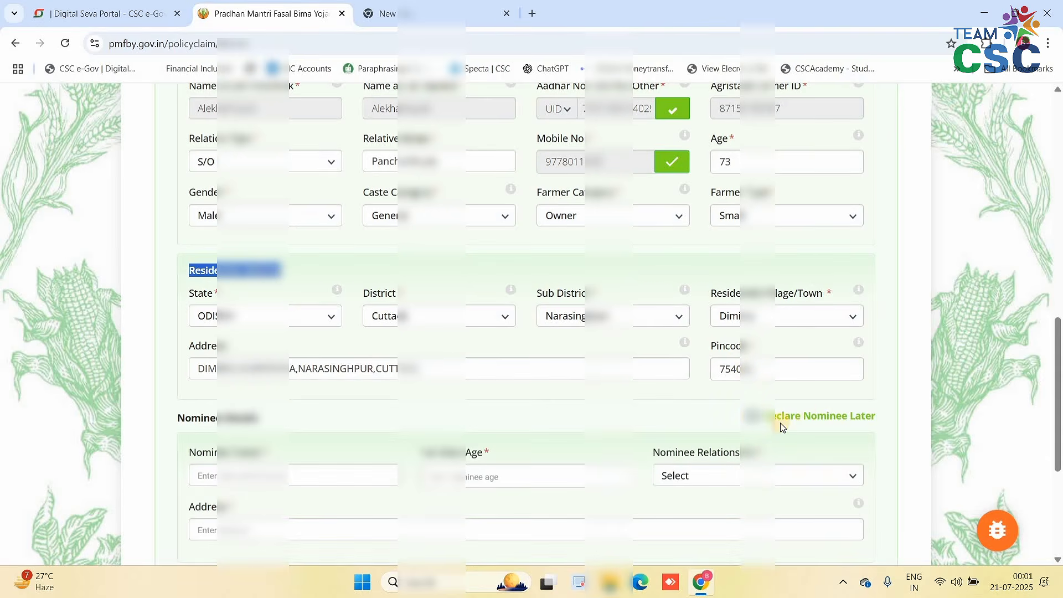
pyautogui.scroll(-3, 781, 425)
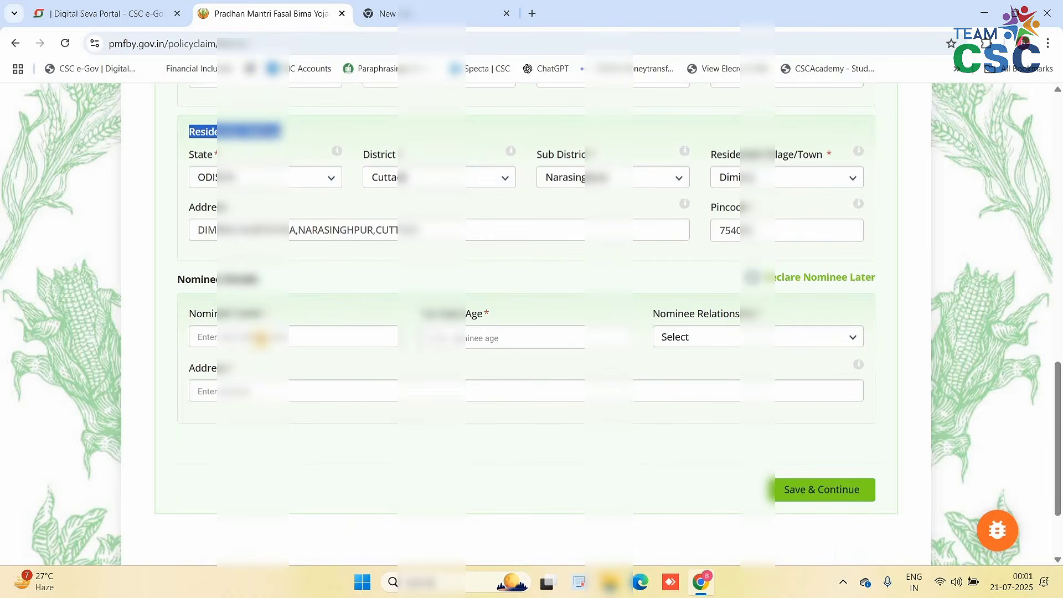
pyautogui.click(258, 336)
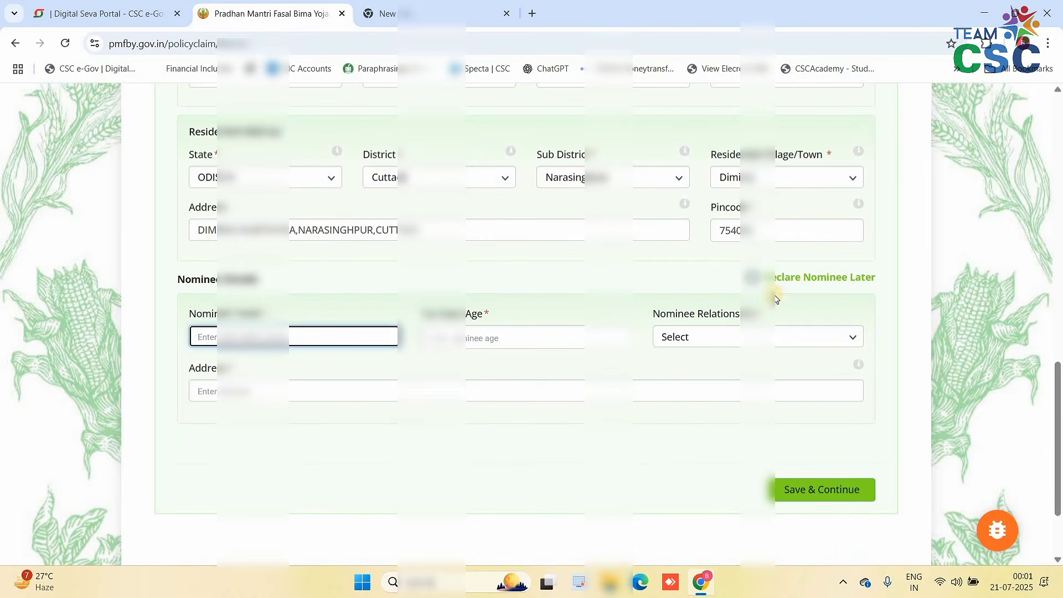
pyautogui.click(684, 345)
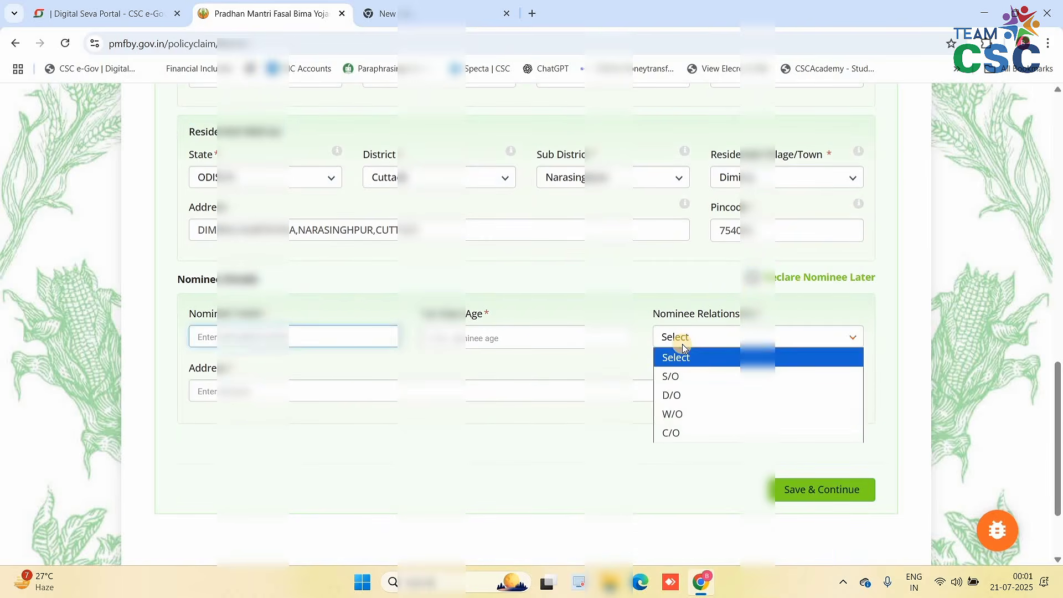
pyautogui.click(331, 398)
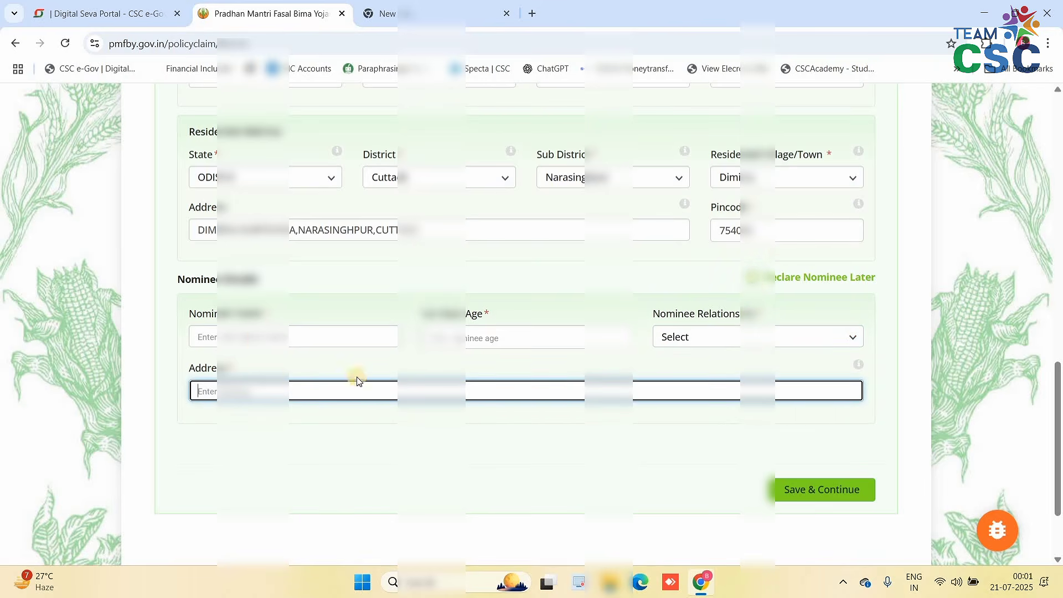
pyautogui.click(256, 338)
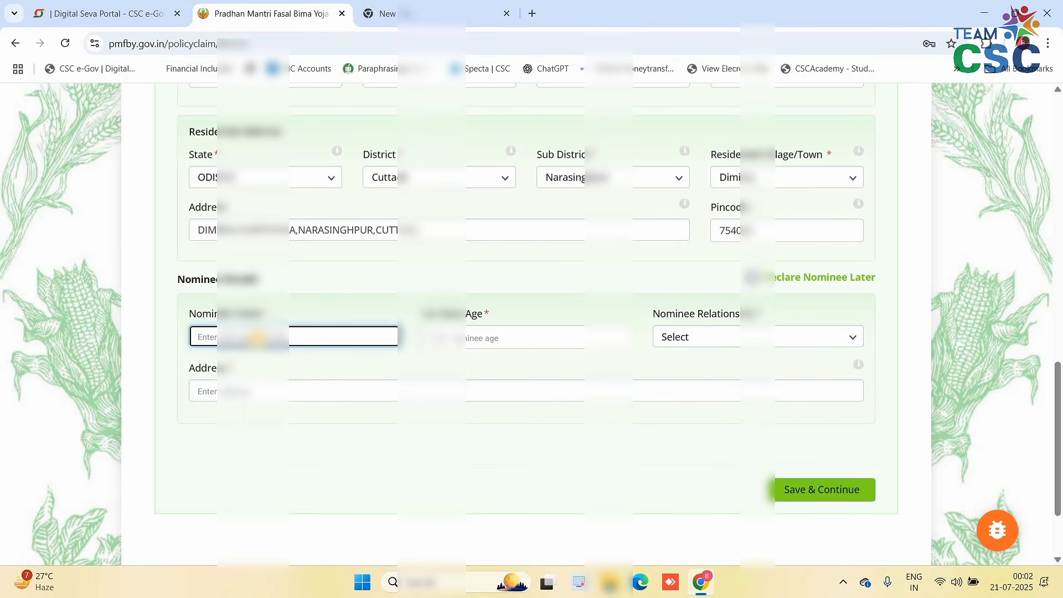
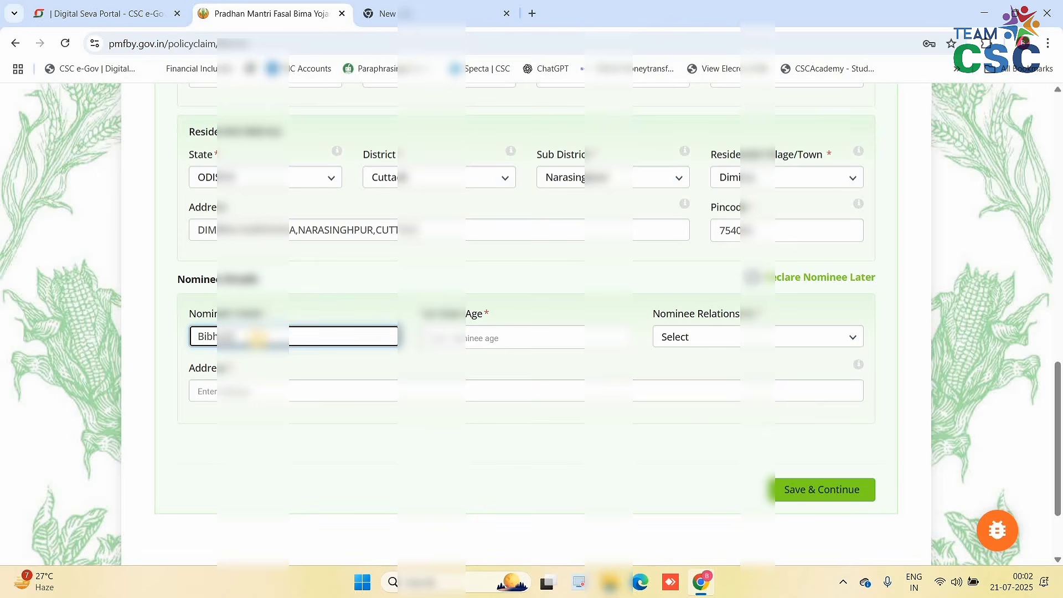
pyautogui.press('Tab')
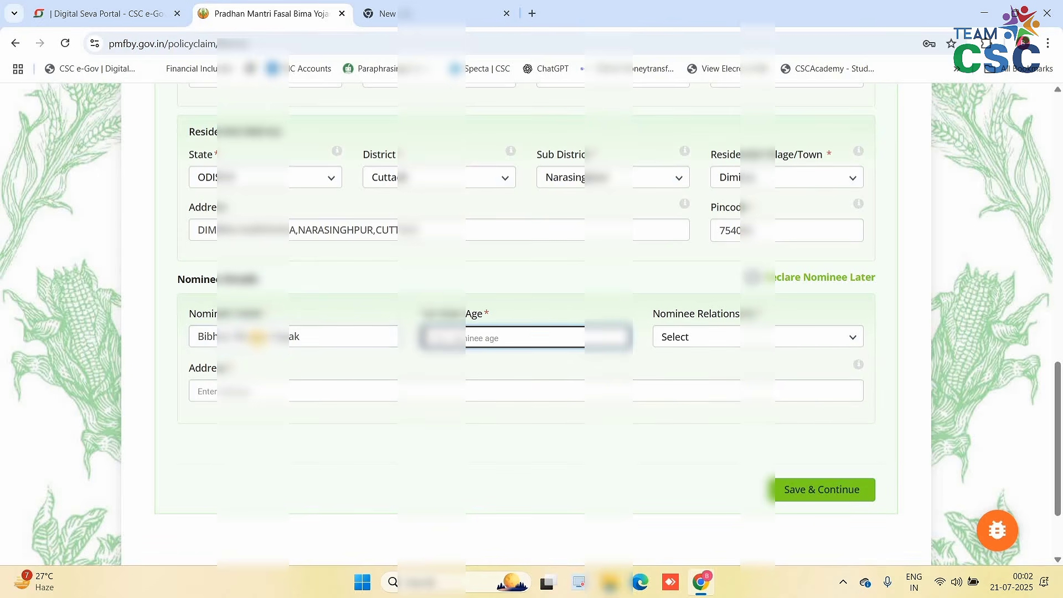
pyautogui.write('45')
pyautogui.press('Tab')
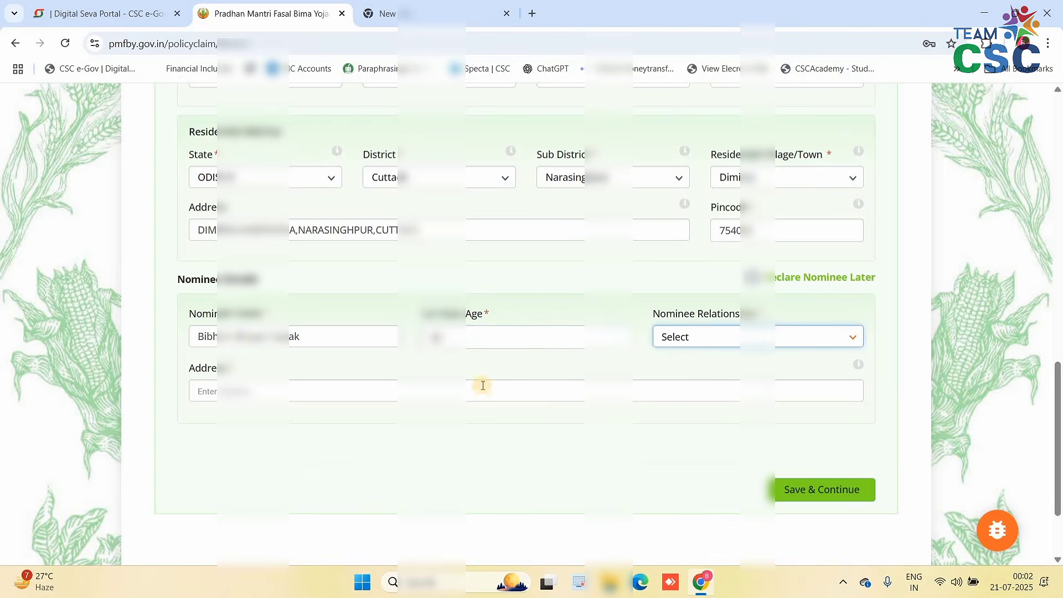
# - Set nominee relationship to S/O, enter the nominee's address, and save the farmer details
pyautogui.click(689, 341)
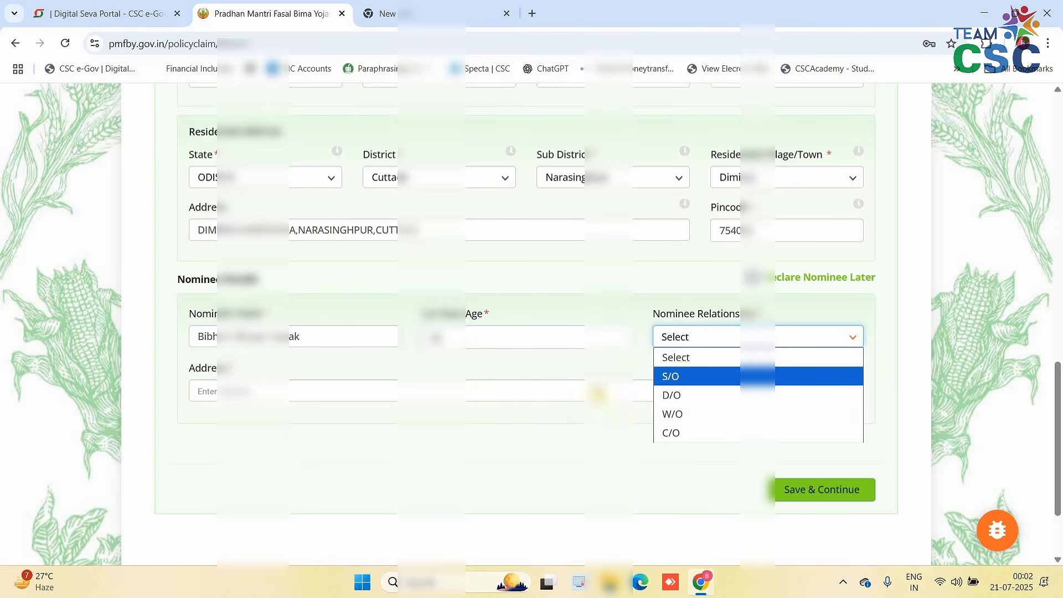
pyautogui.click(686, 374)
pyautogui.click(252, 382)
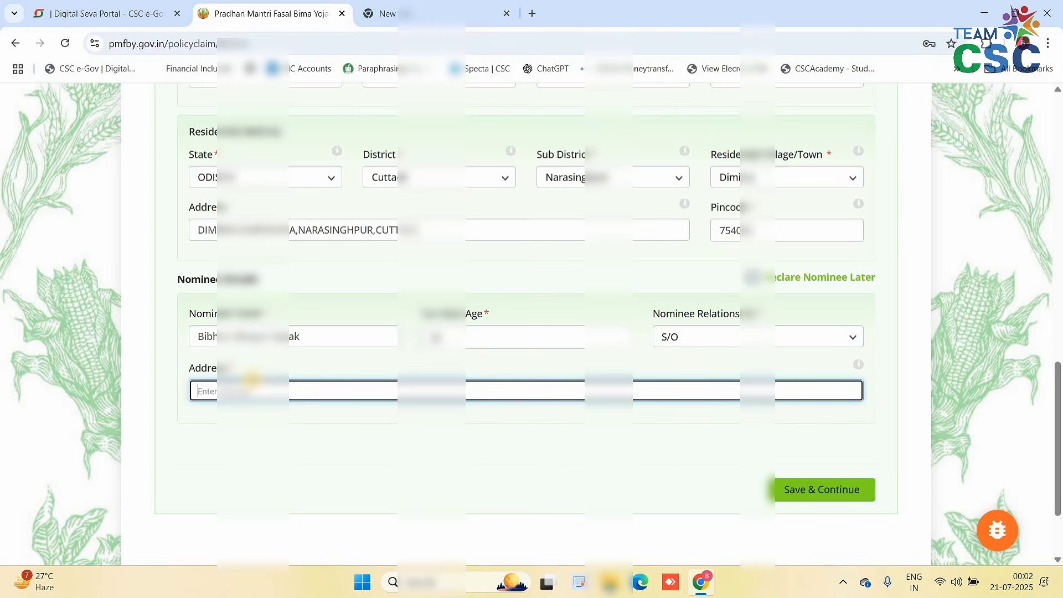
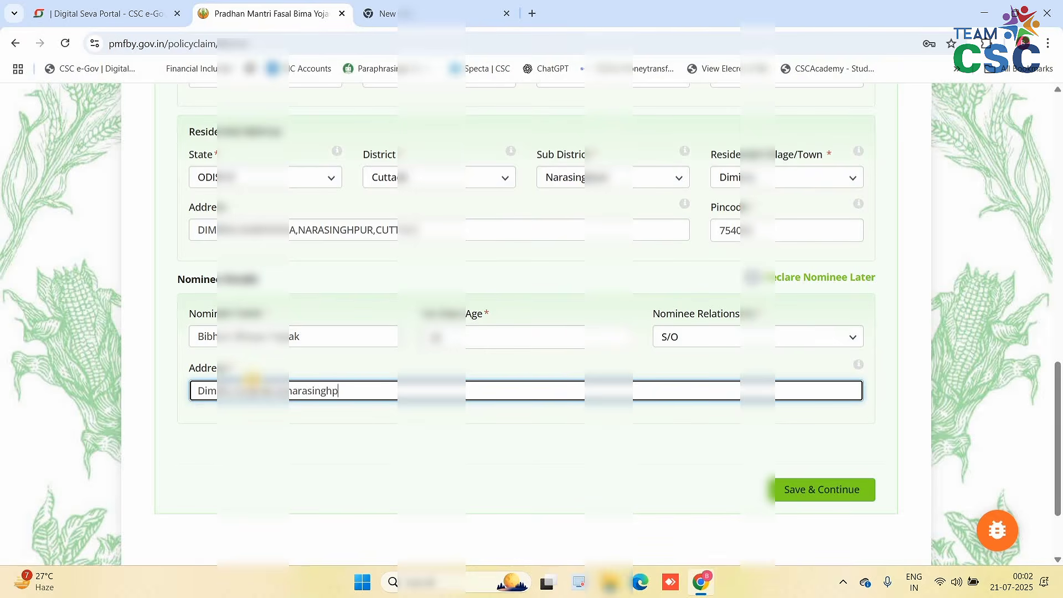
pyautogui.click(399, 415)
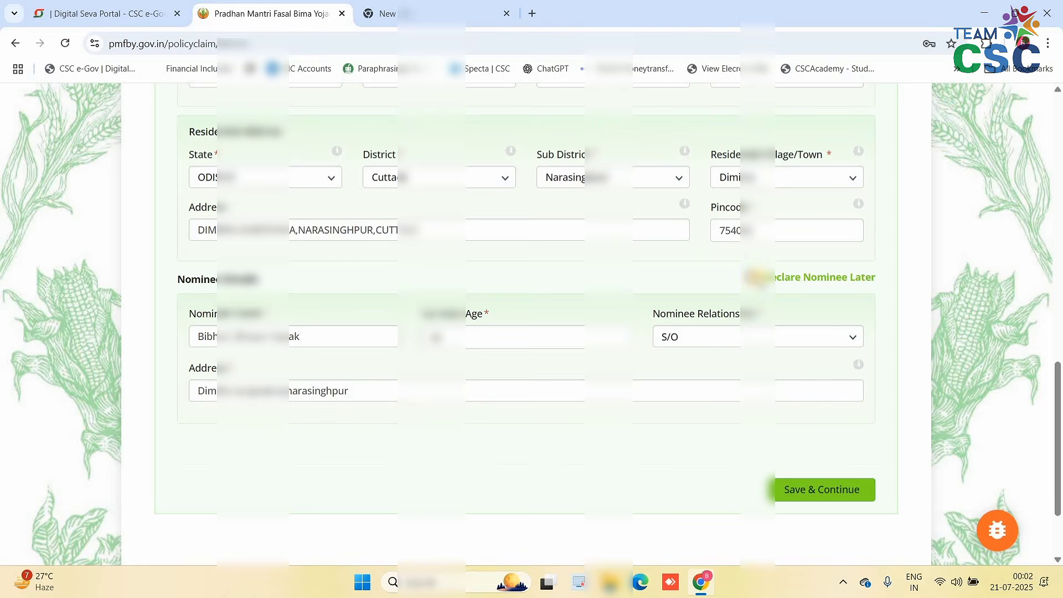
pyautogui.click(813, 496)
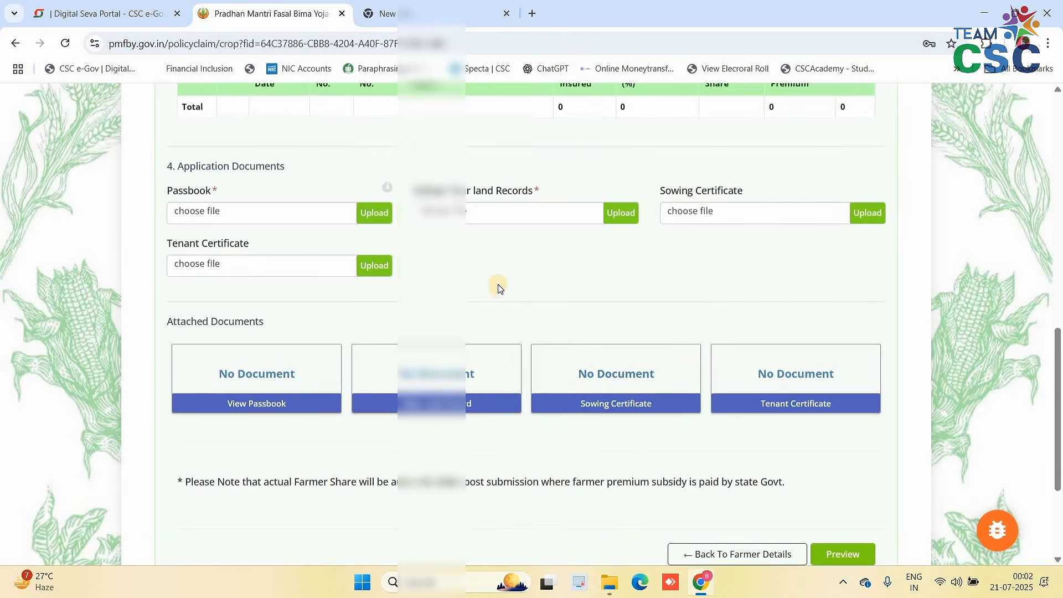
# - Scroll the new page back up to the Crop Details section
pyautogui.scroll(3, 502, 288)
pyautogui.scroll(10, 344, 265)
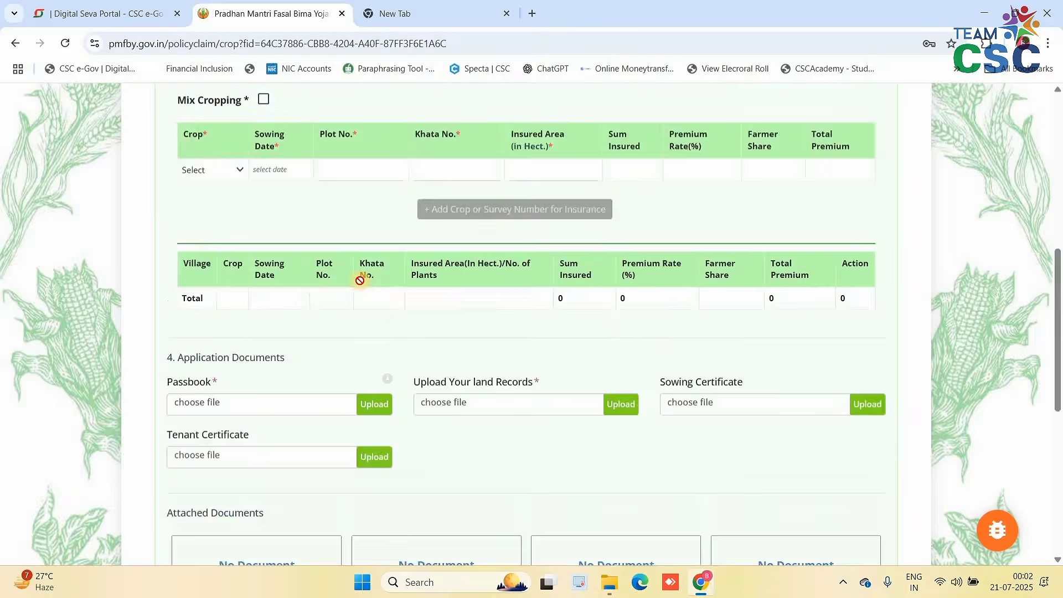
pyautogui.scroll(-6, 391, 260)
pyautogui.scroll(3, 391, 261)
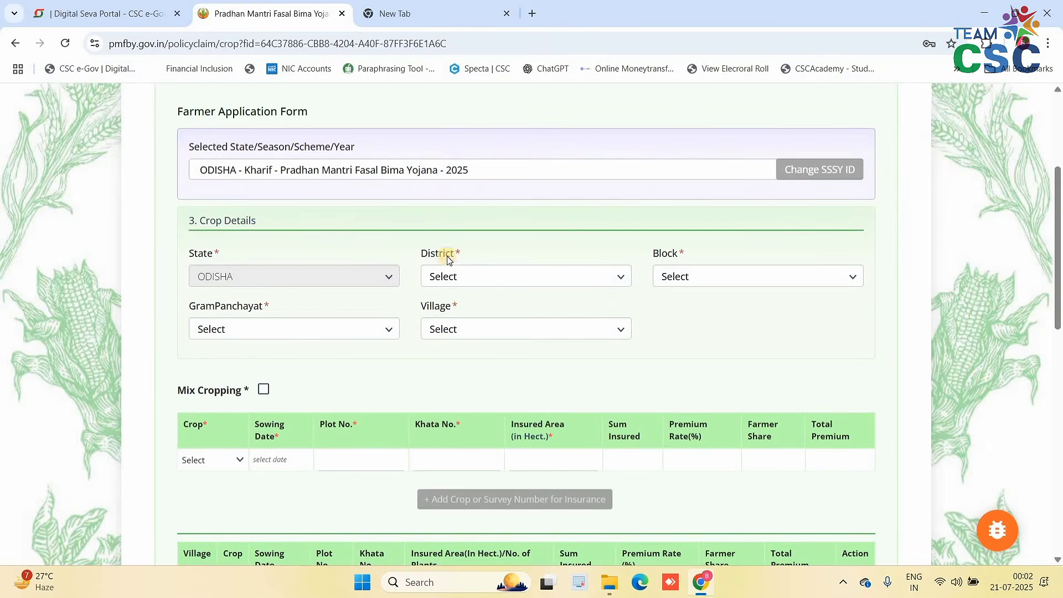
# - Choose the district, Narasinghpur block, the gram panchayat and the farmer's village
pyautogui.click(486, 277)
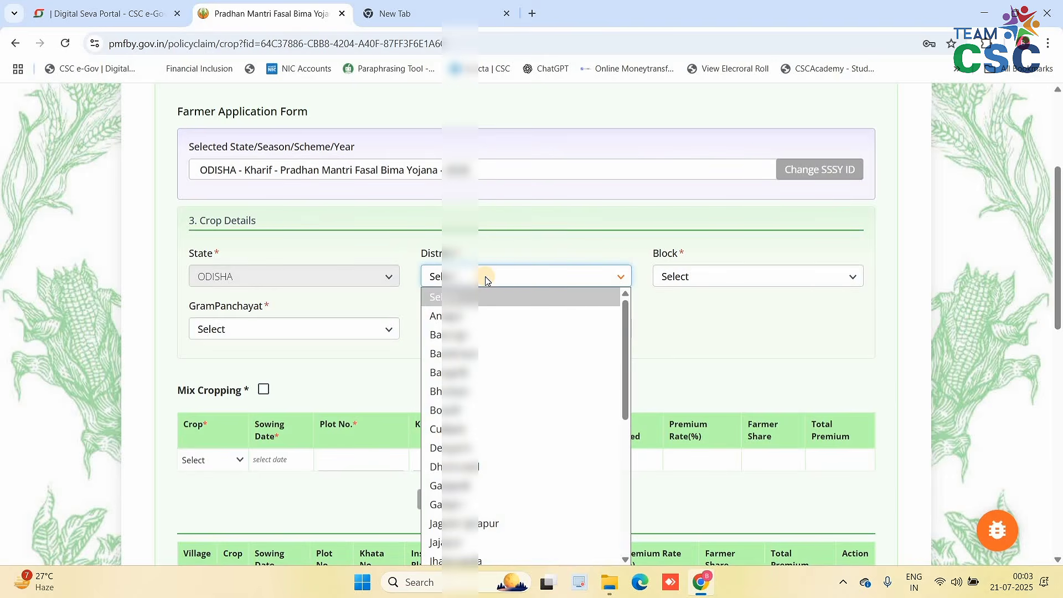
pyautogui.click(474, 434)
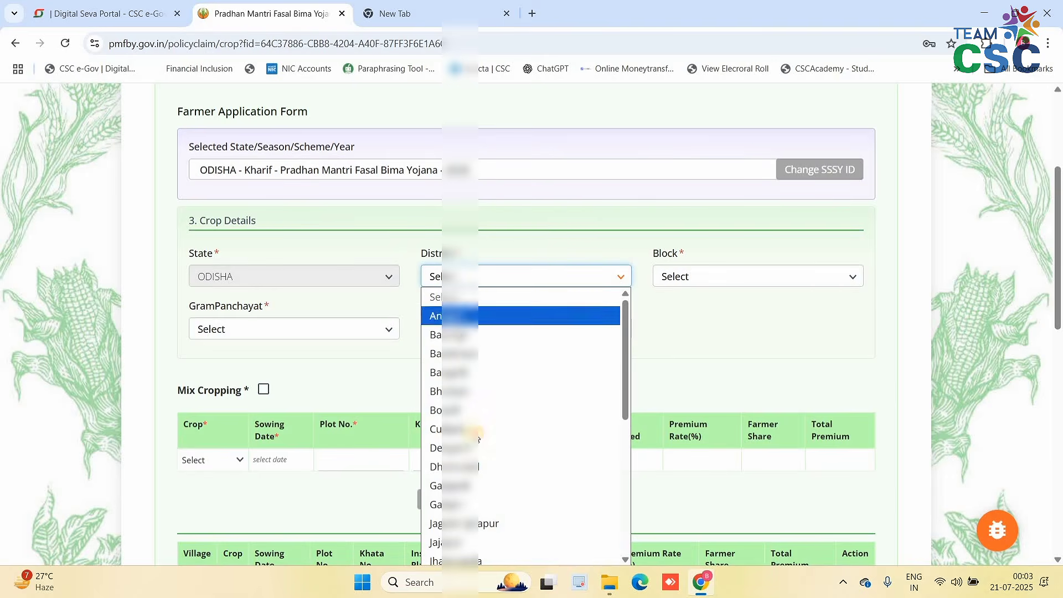
pyautogui.click(726, 279)
pyautogui.press('n')
pyautogui.click(264, 332)
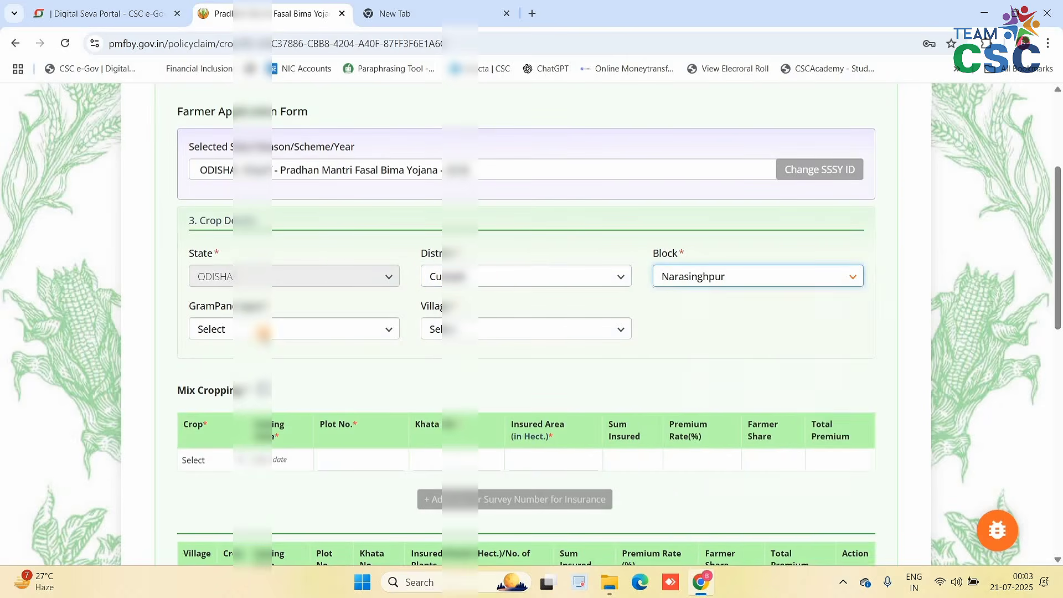
pyautogui.click(263, 333)
pyautogui.press('n')
pyautogui.press('u')
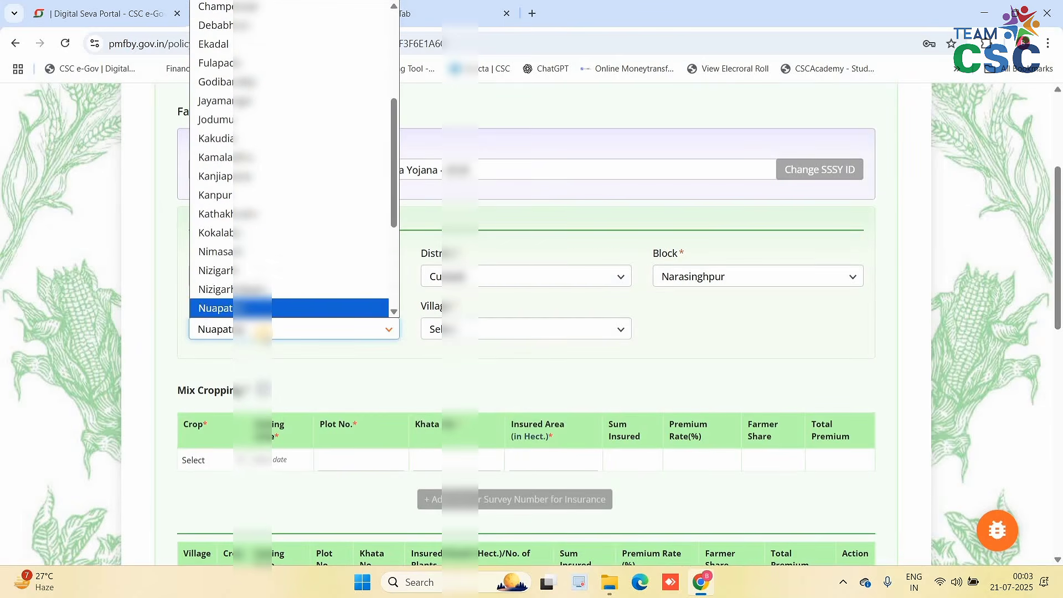
pyautogui.press('Return')
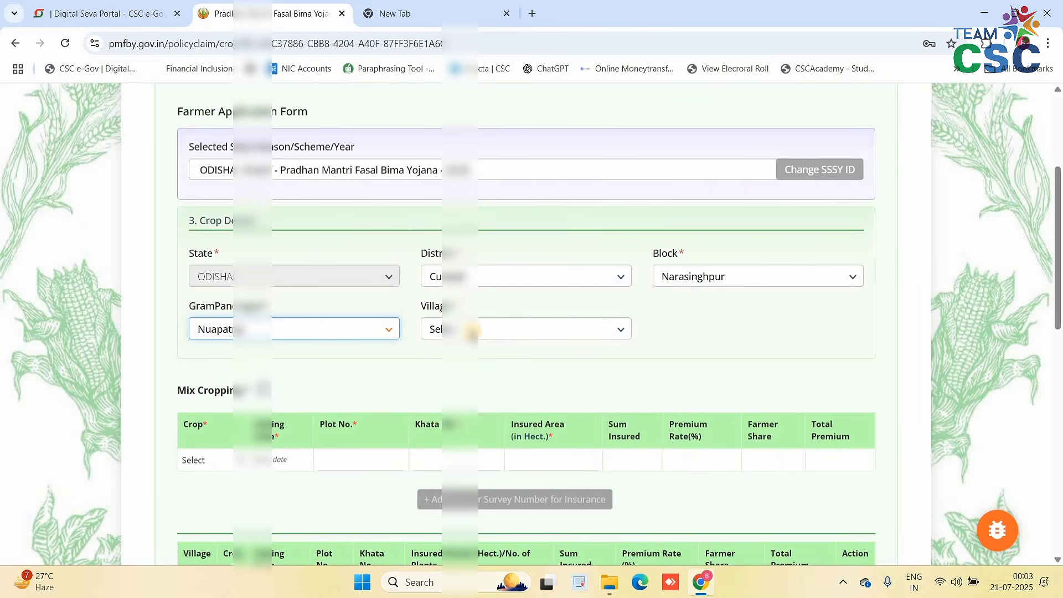
pyautogui.click(472, 331)
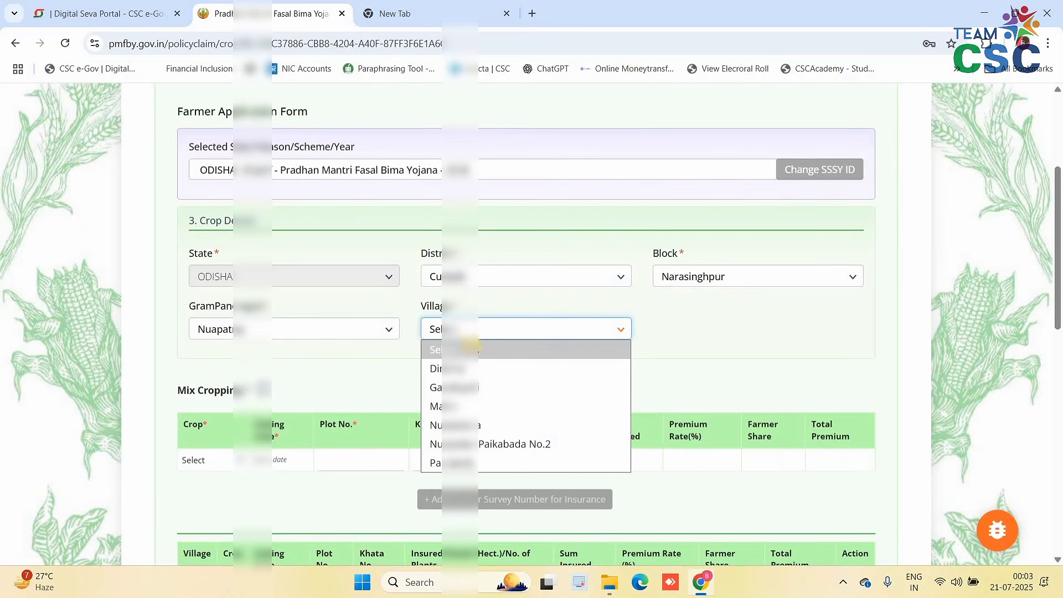
pyautogui.click(467, 369)
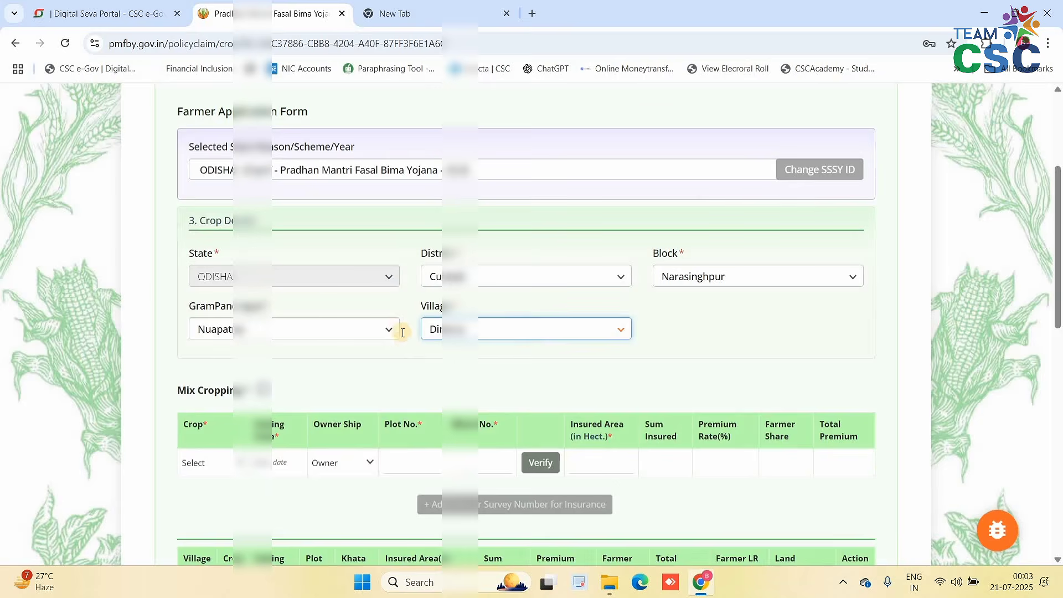
# - Leave Mix Cropping off and select Paddy - IR as the crop
pyautogui.scroll(-2, 402, 332)
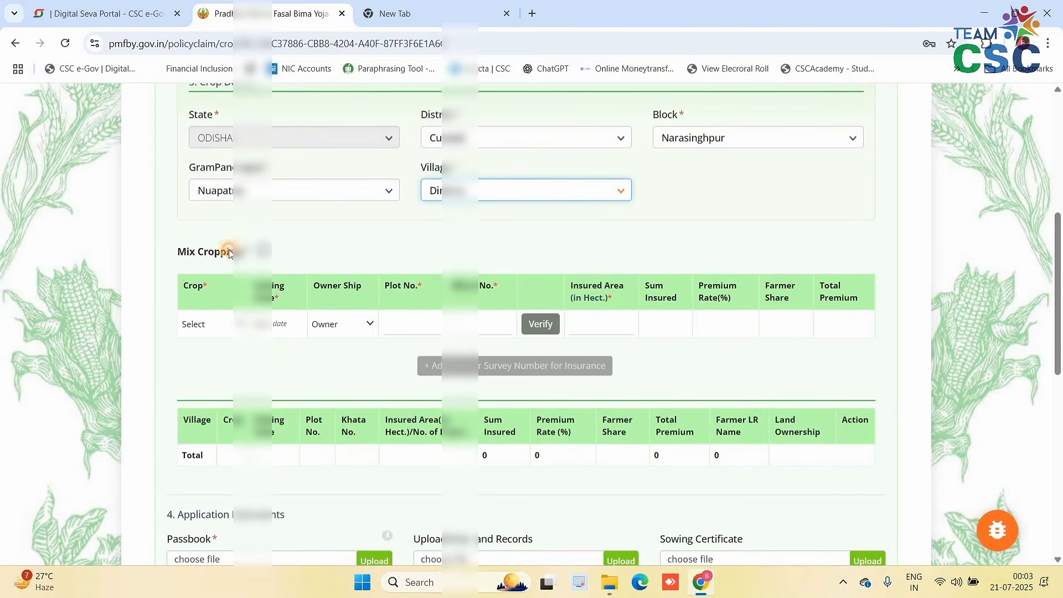
pyautogui.moveTo(229, 253); pyautogui.dragTo(263, 252)
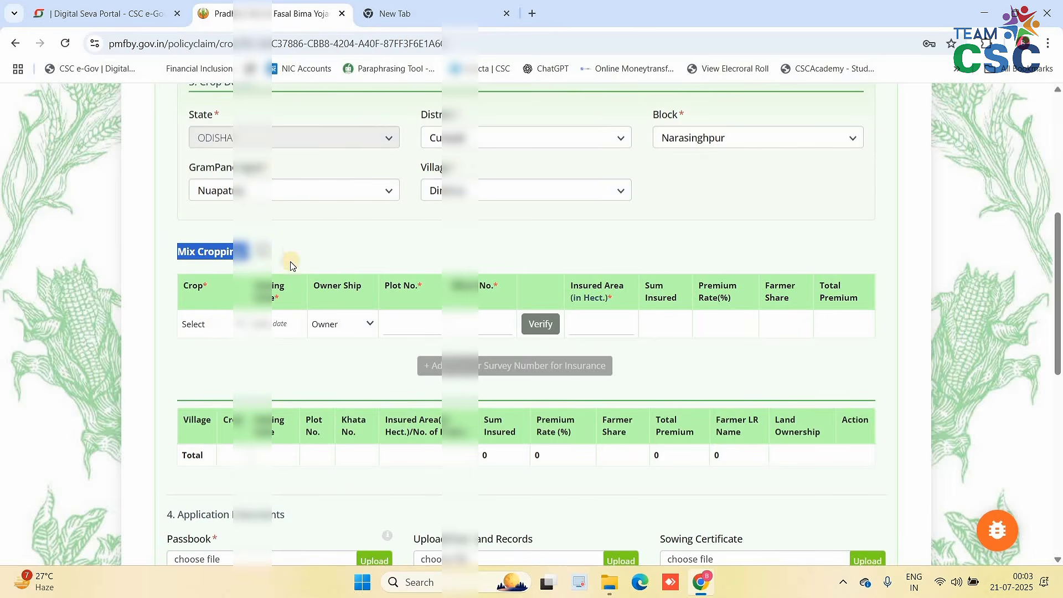
pyautogui.click(266, 251)
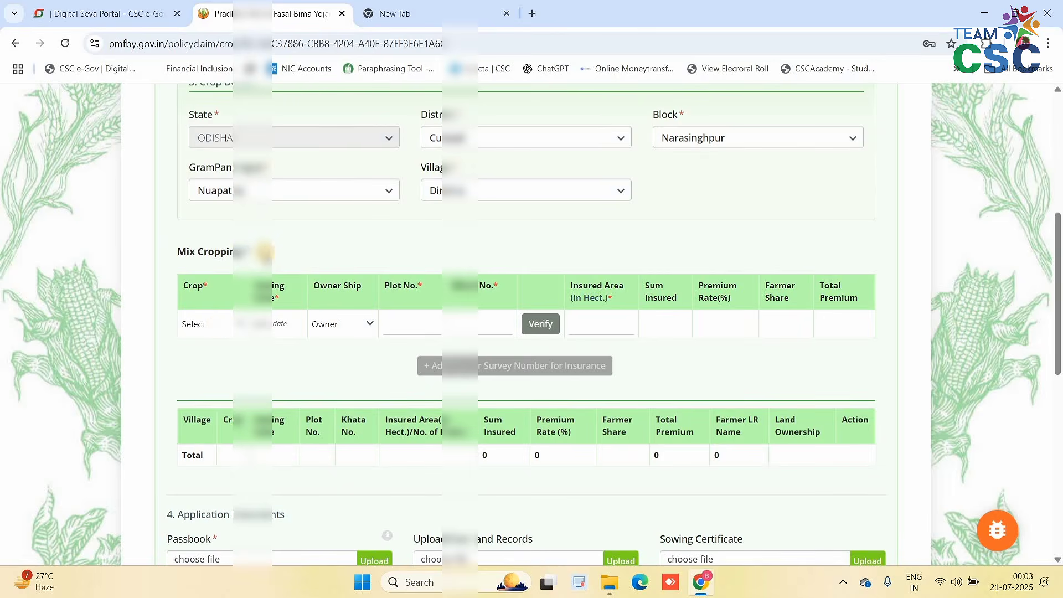
pyautogui.click(266, 251)
pyautogui.click(266, 252)
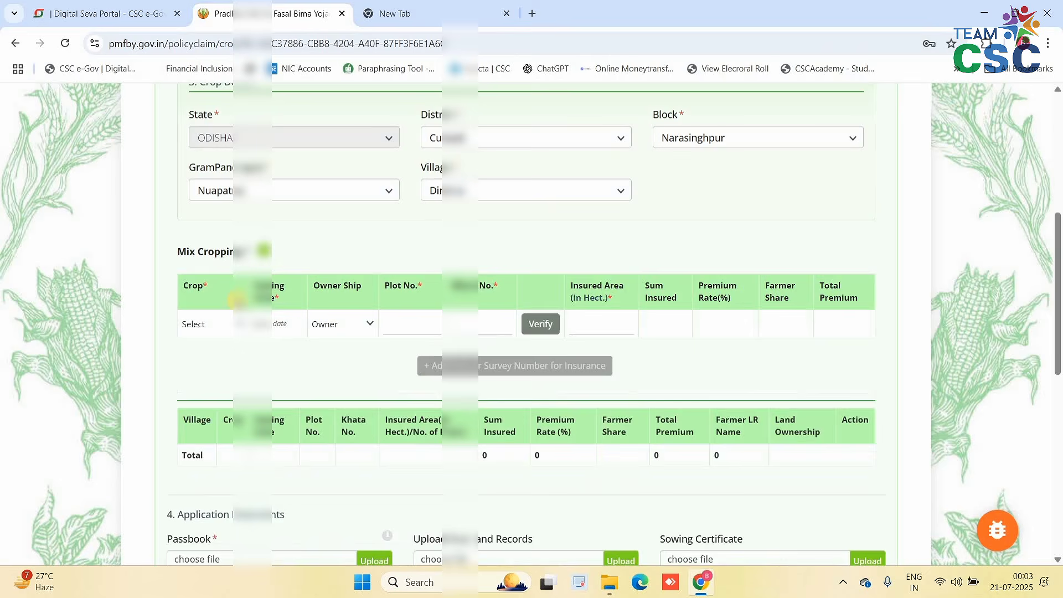
pyautogui.click(203, 330)
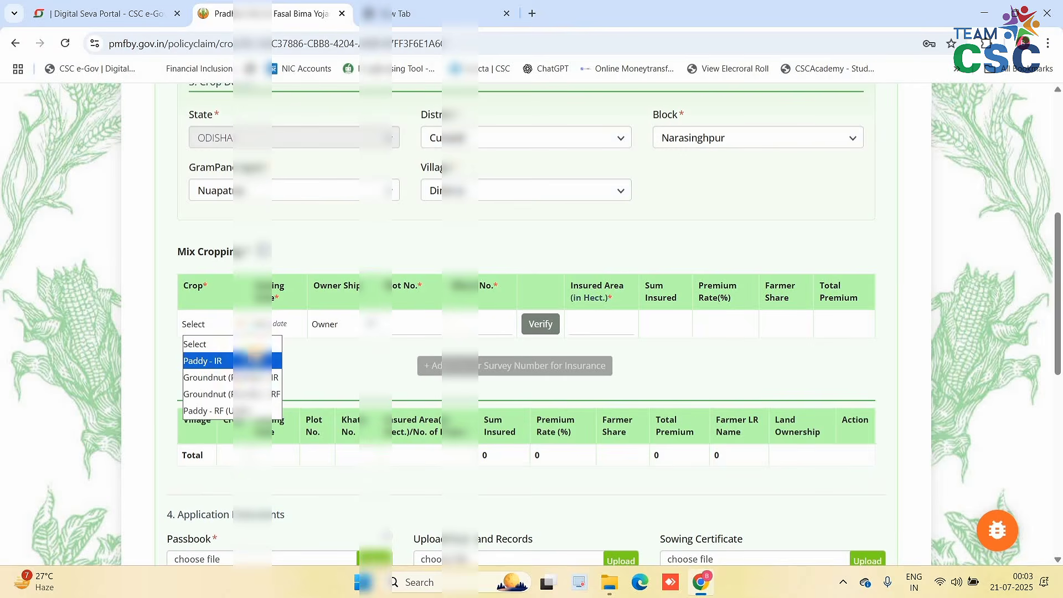
pyautogui.click(254, 360)
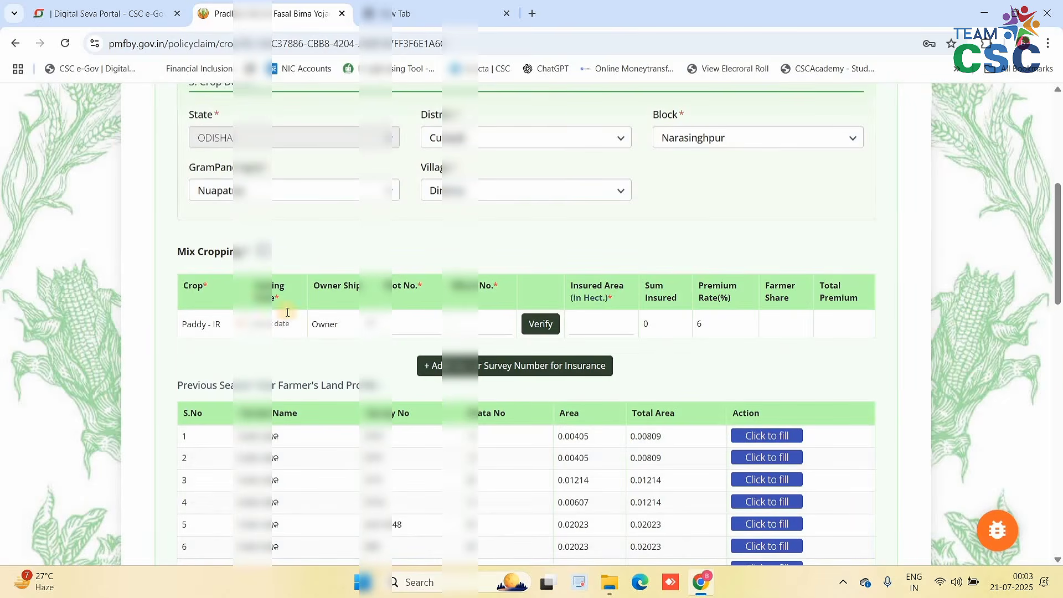
# - Set the Paddy - IR sowing date to 15 July 2025 and keep ownership as Owner
pyautogui.scroll(-1, 277, 261)
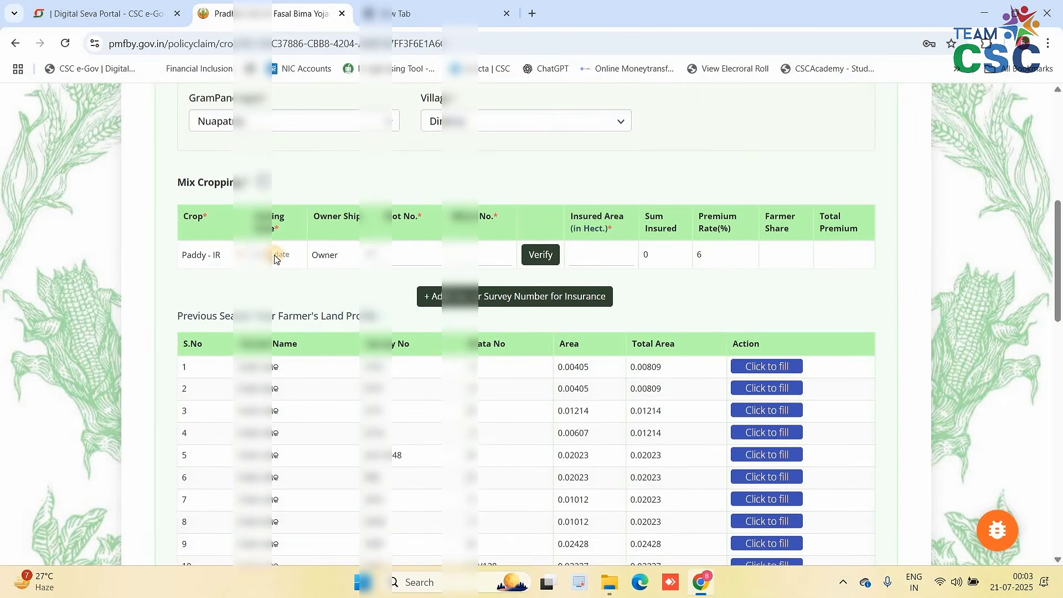
pyautogui.click(275, 257)
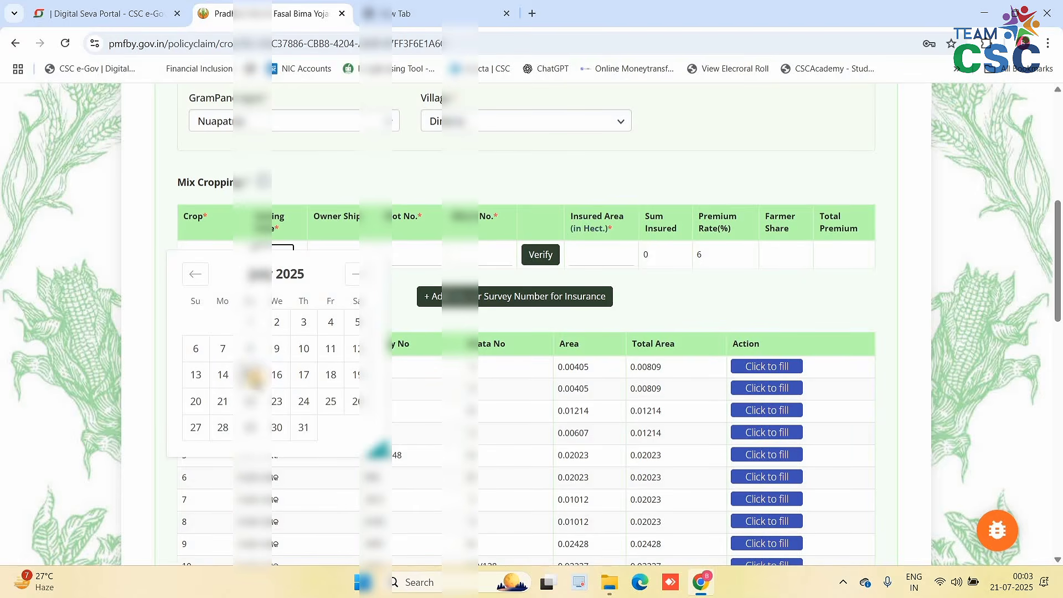
pyautogui.click(253, 377)
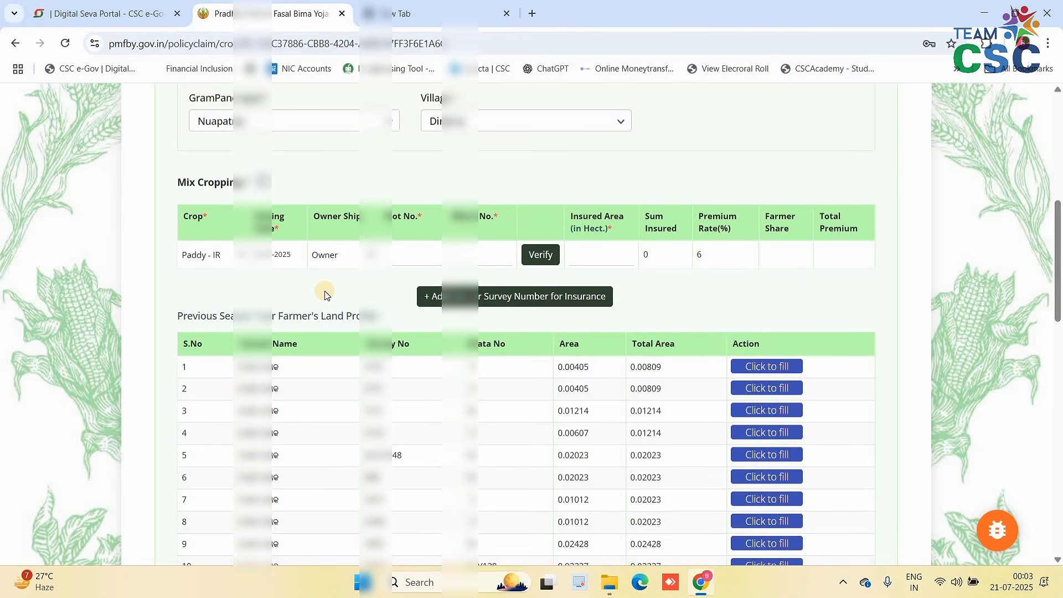
pyautogui.click(350, 259)
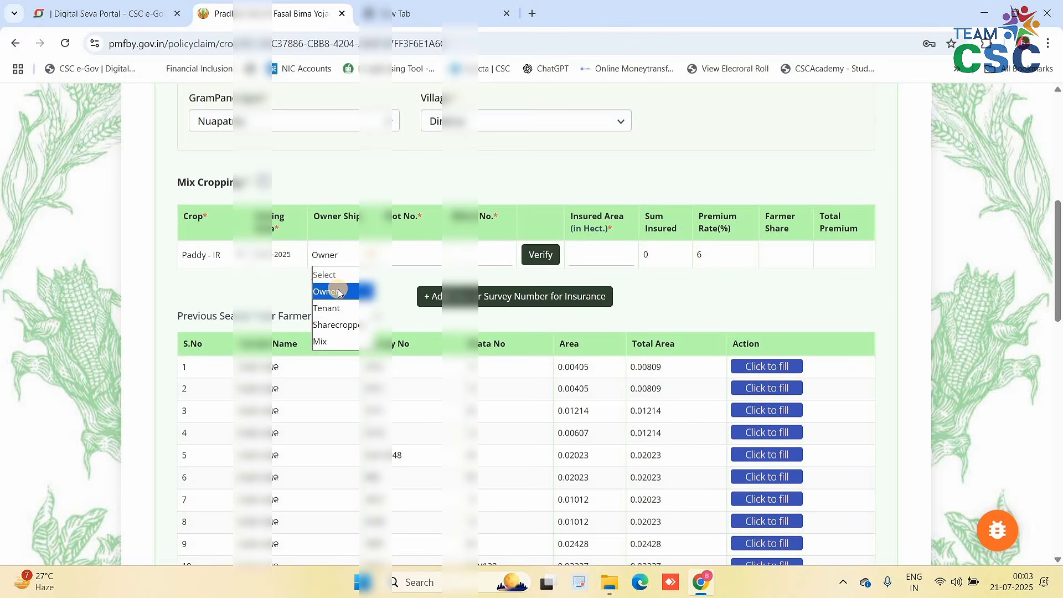
pyautogui.click(424, 259)
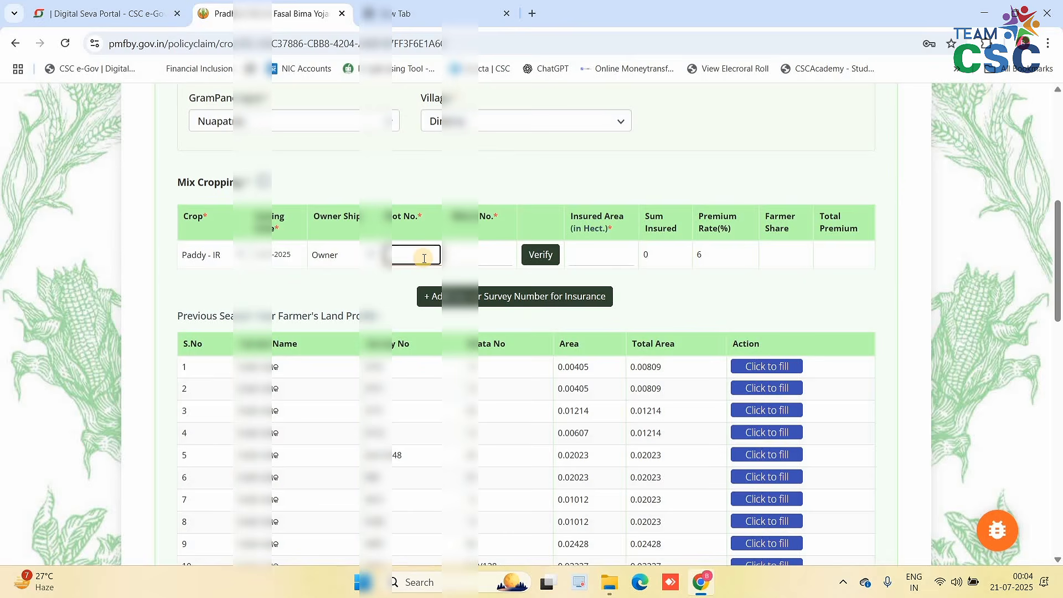
# - Enter plot 990, verify and submit its land record, then add it to insured survey numbers
pyautogui.write('90')
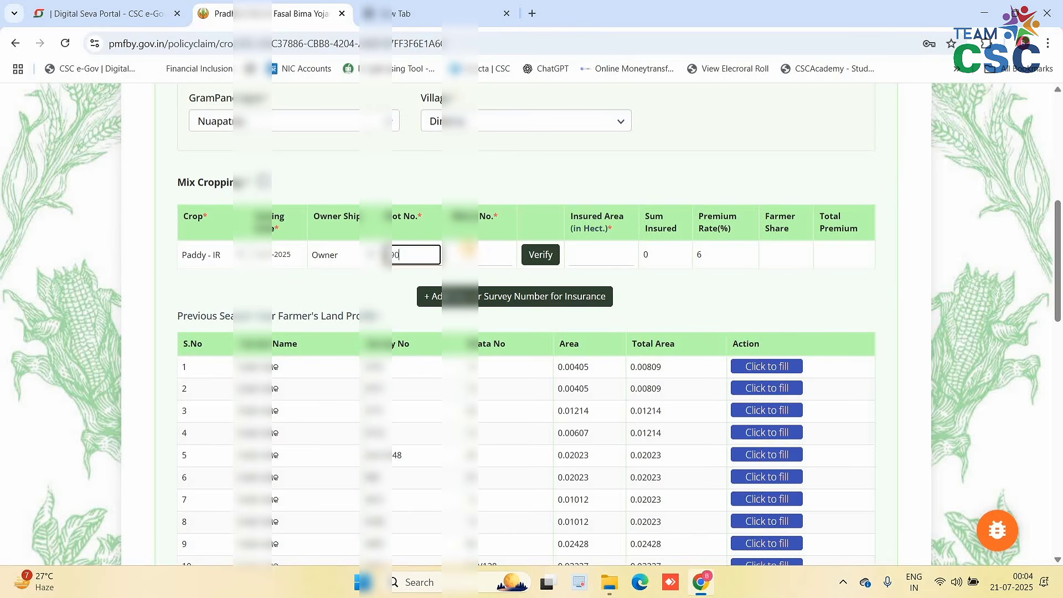
pyautogui.click(468, 249)
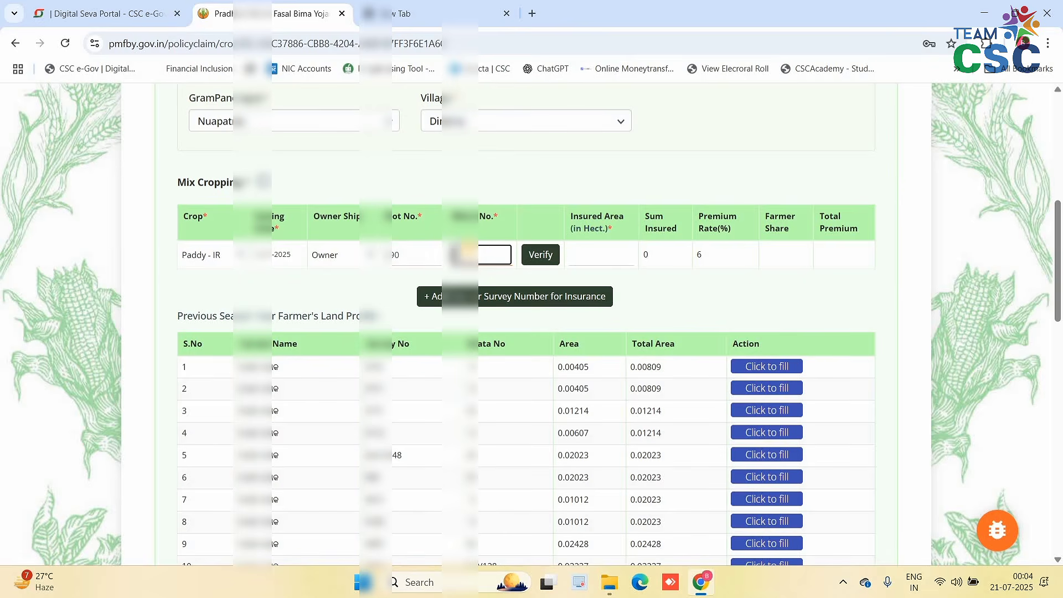
pyautogui.click(548, 257)
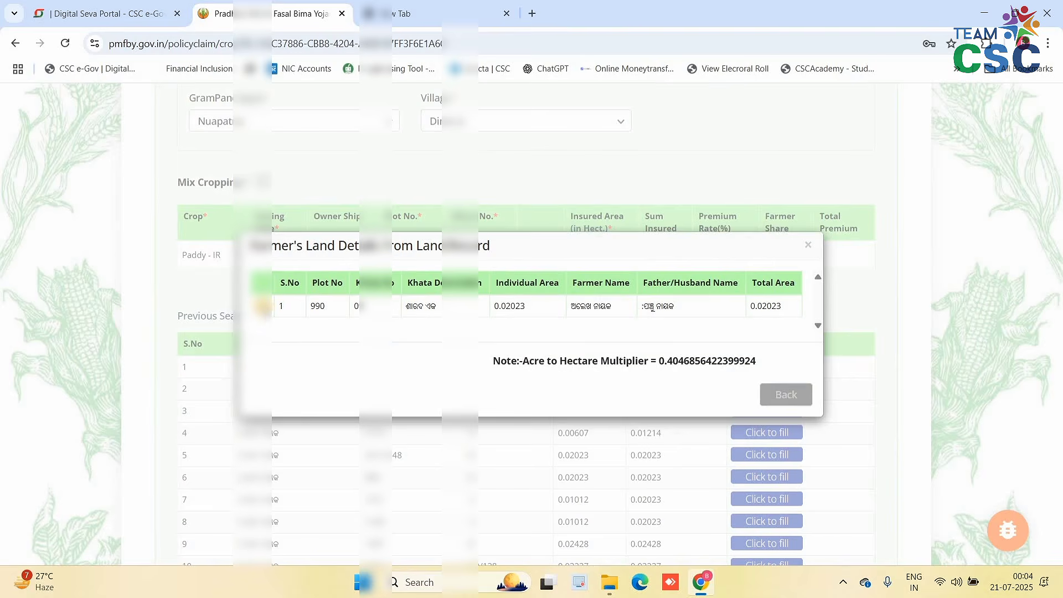
pyautogui.click(262, 306)
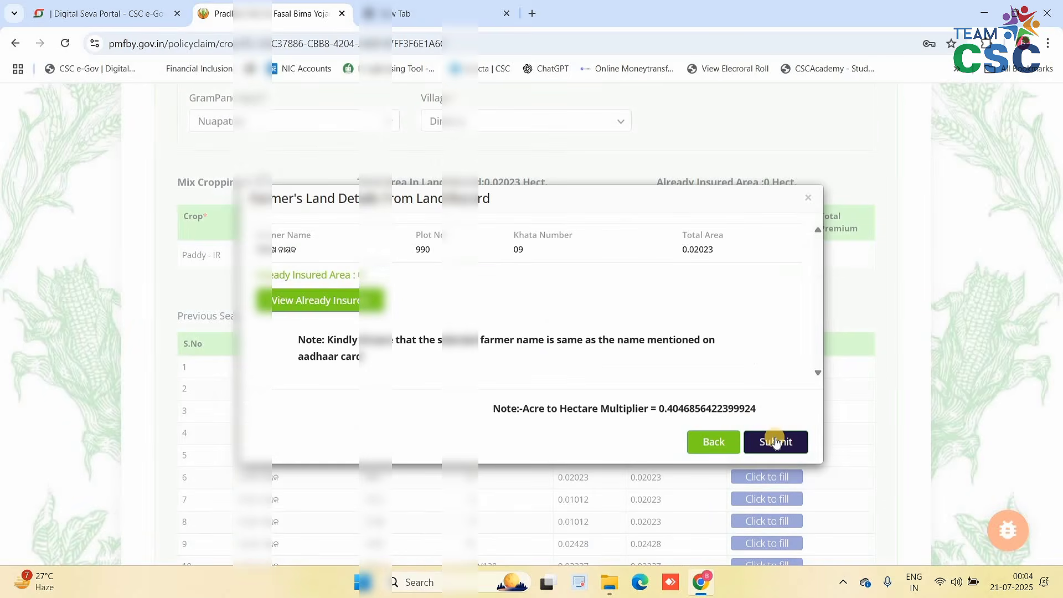
pyautogui.click(776, 444)
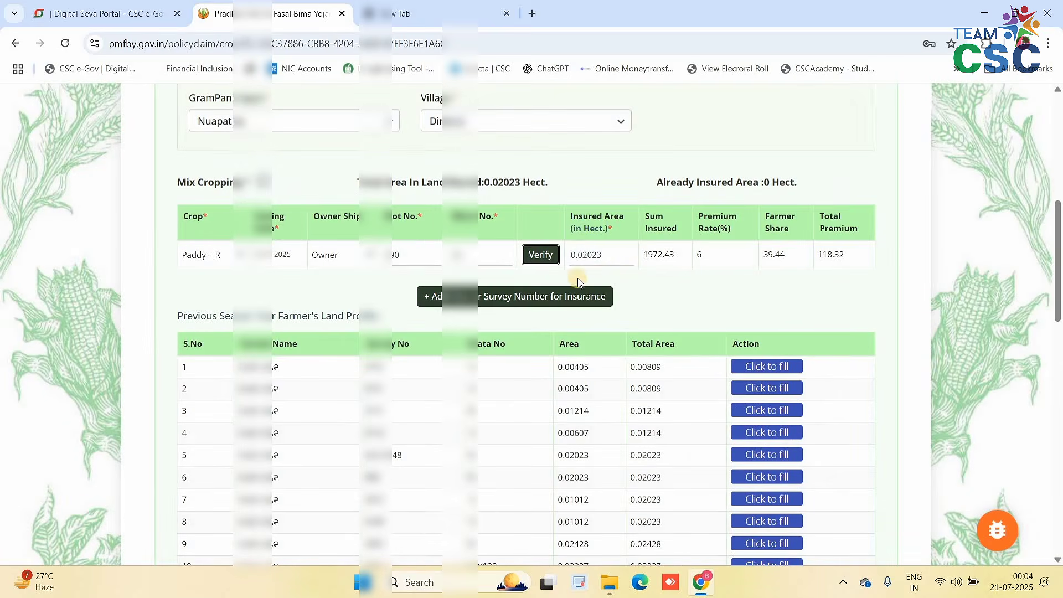
pyautogui.click(518, 303)
pyautogui.scroll(-2, 408, 288)
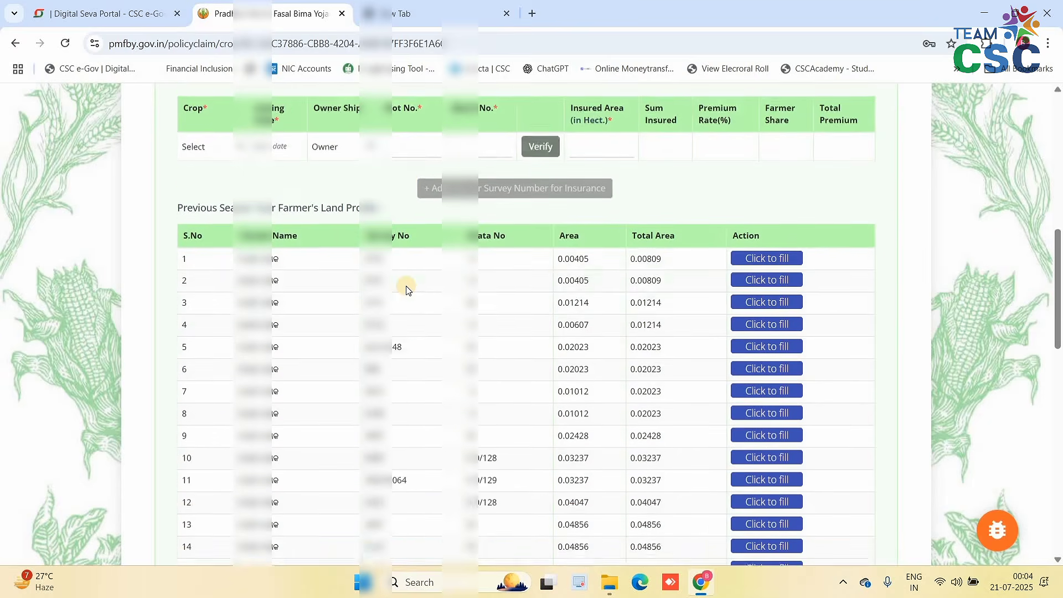
pyautogui.scroll(-7, 407, 287)
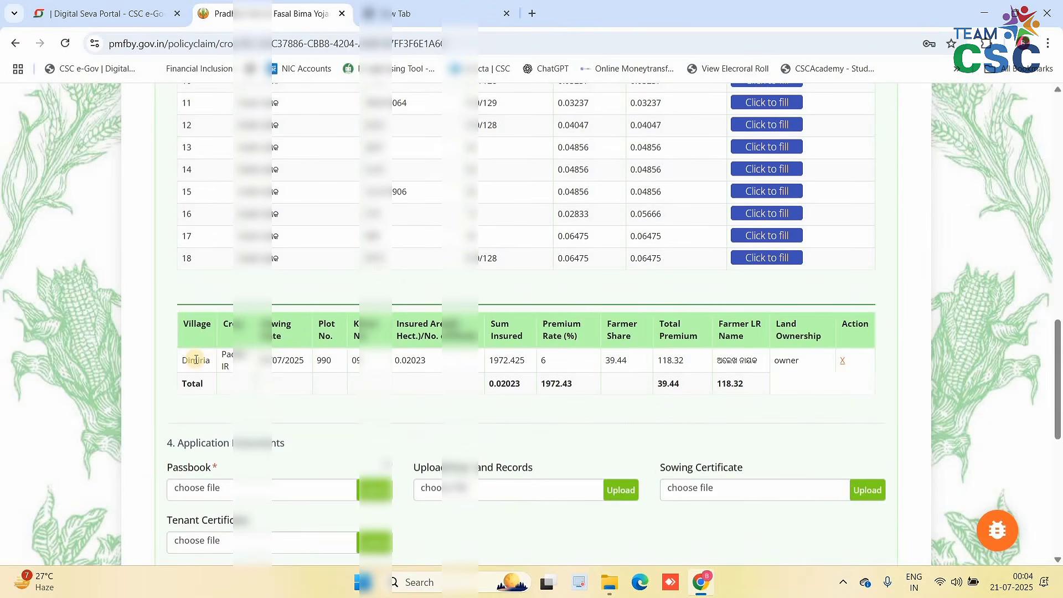
pyautogui.scroll(-3, 195, 227)
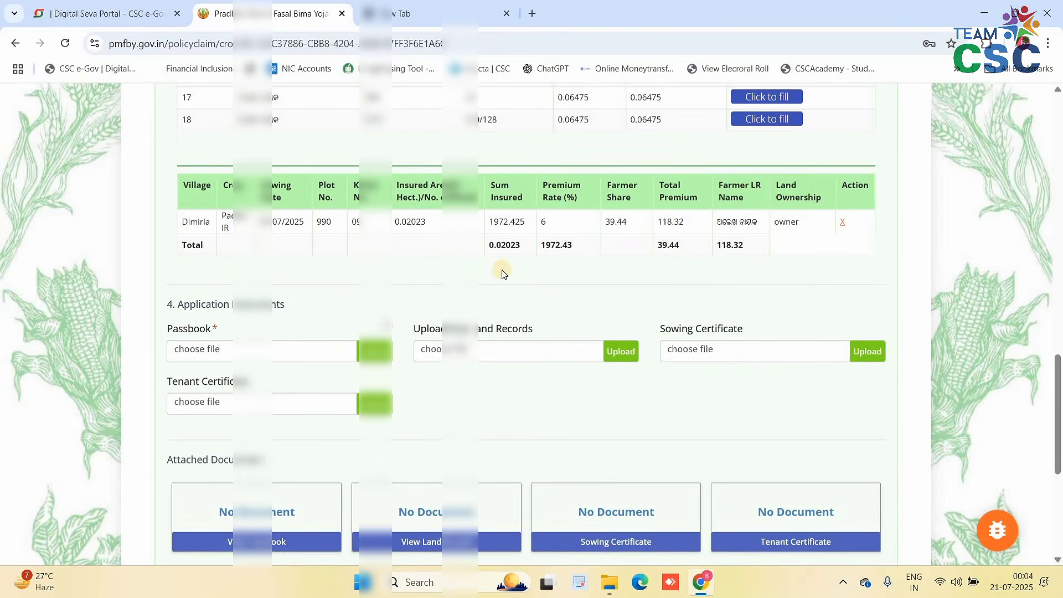
pyautogui.scroll(12, 391, 291)
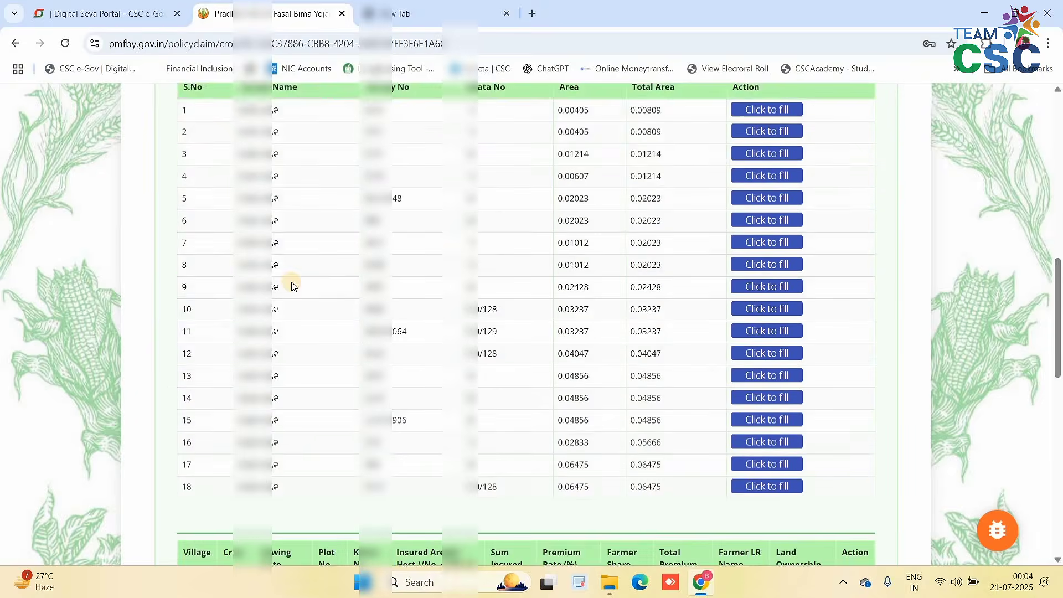
pyautogui.click(198, 330)
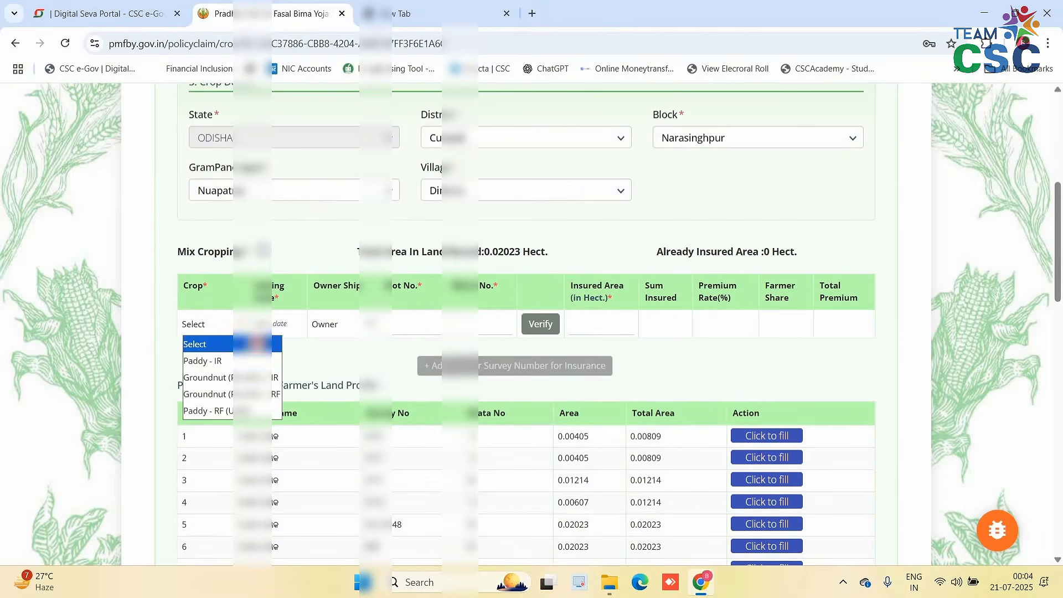
pyautogui.click(205, 361)
pyautogui.click(262, 324)
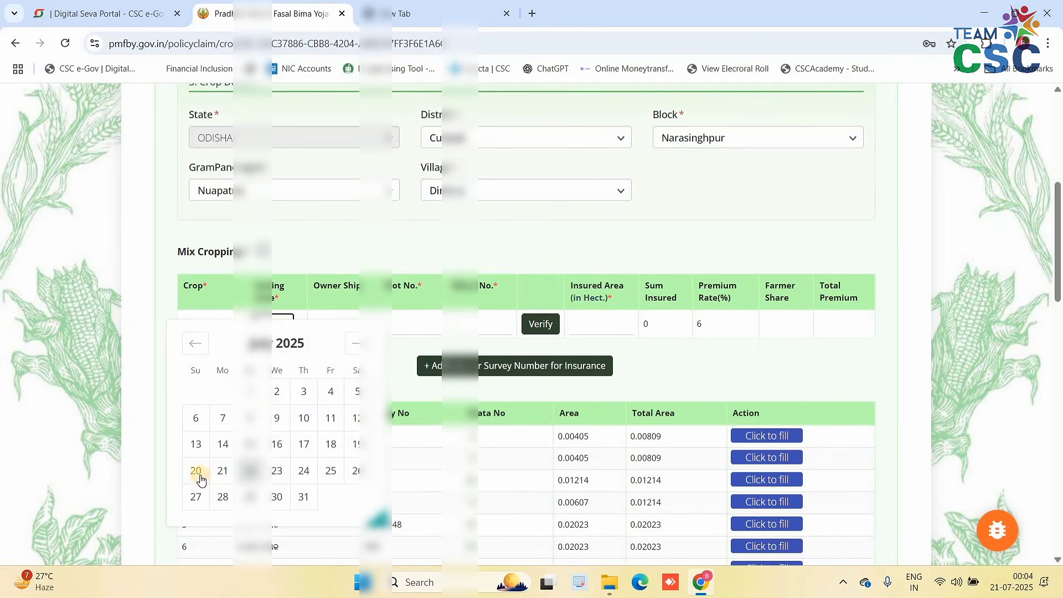
pyautogui.click(199, 473)
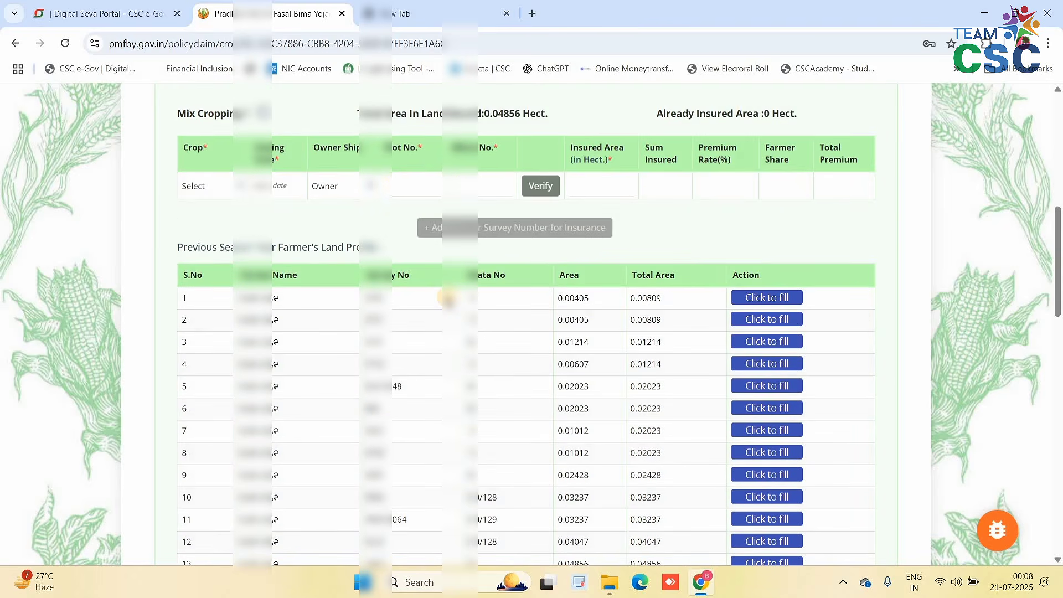
pyautogui.scroll(-9, 448, 298)
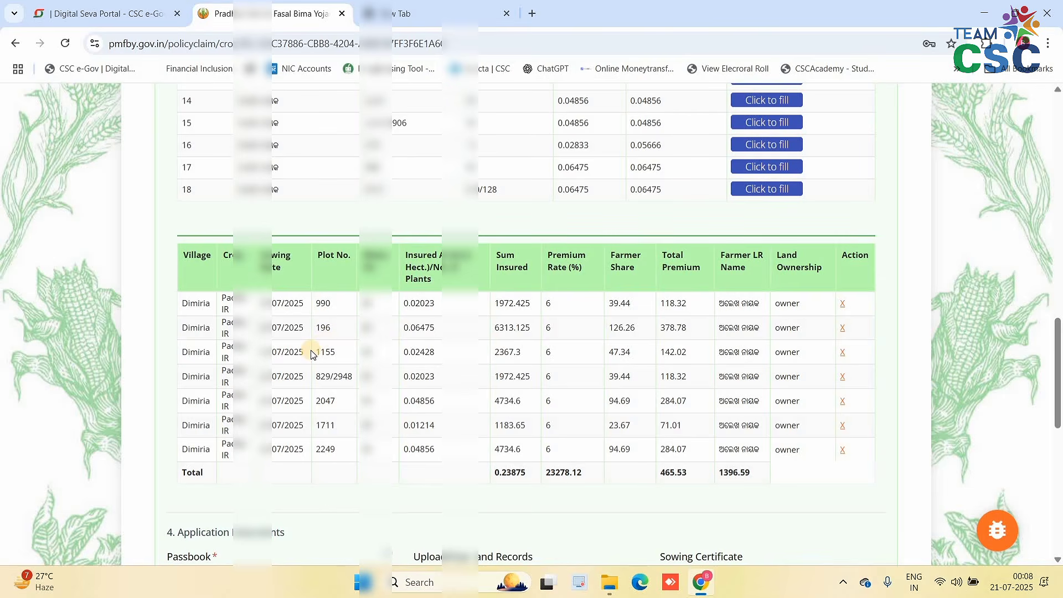
pyautogui.scroll(9, 462, 317)
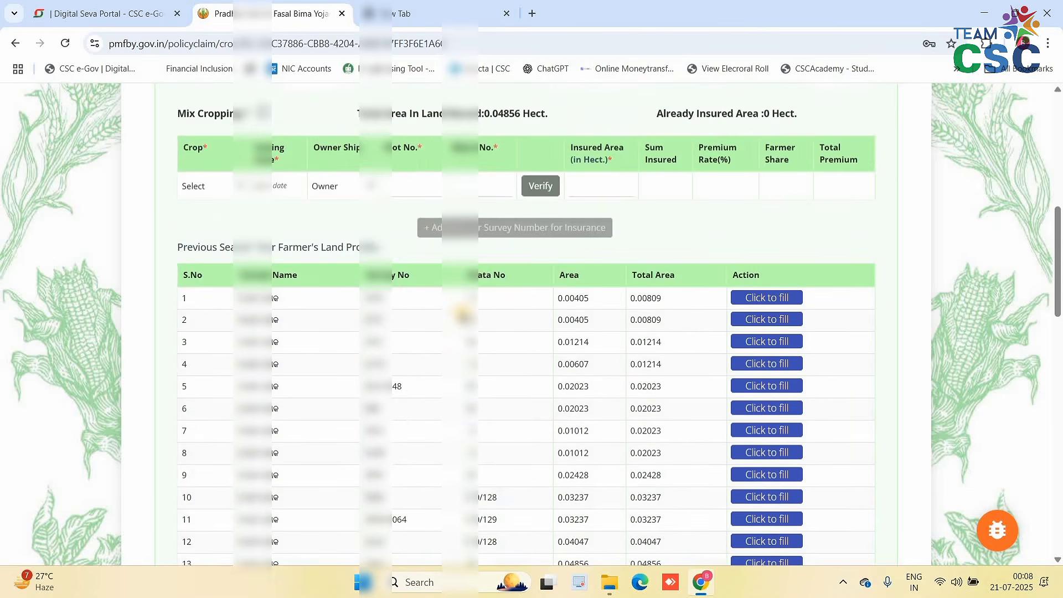
pyautogui.scroll(-5, 462, 316)
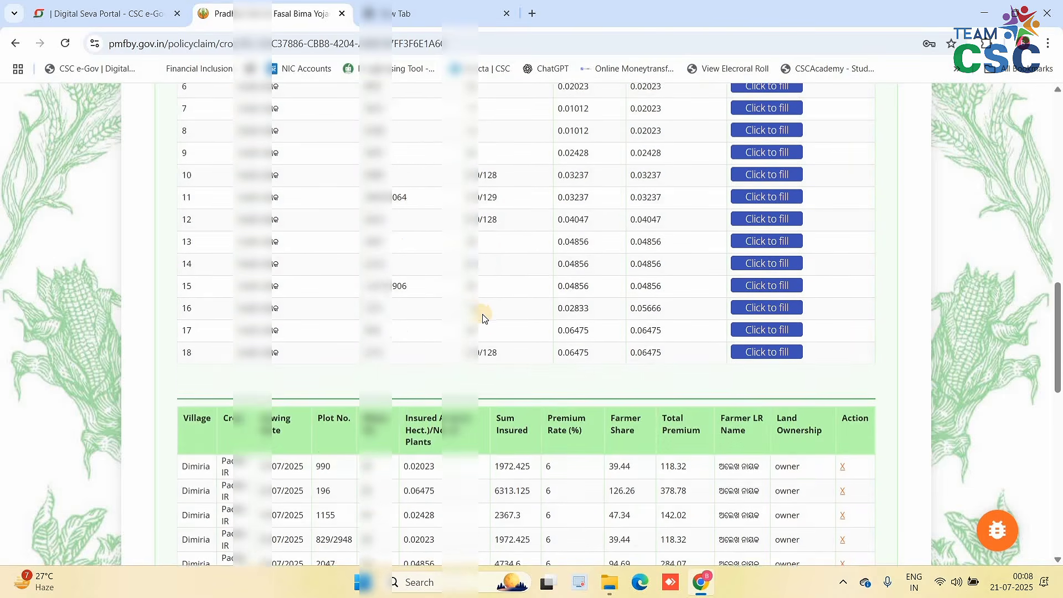
pyautogui.scroll(4, 480, 322)
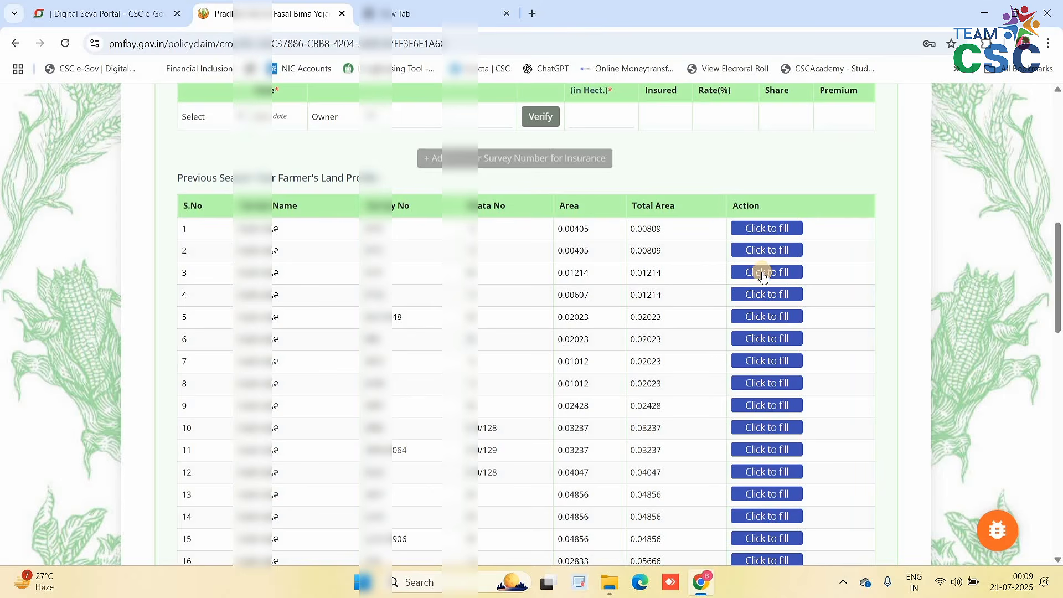
pyautogui.scroll(-5, 526, 332)
pyautogui.scroll(10, 501, 316)
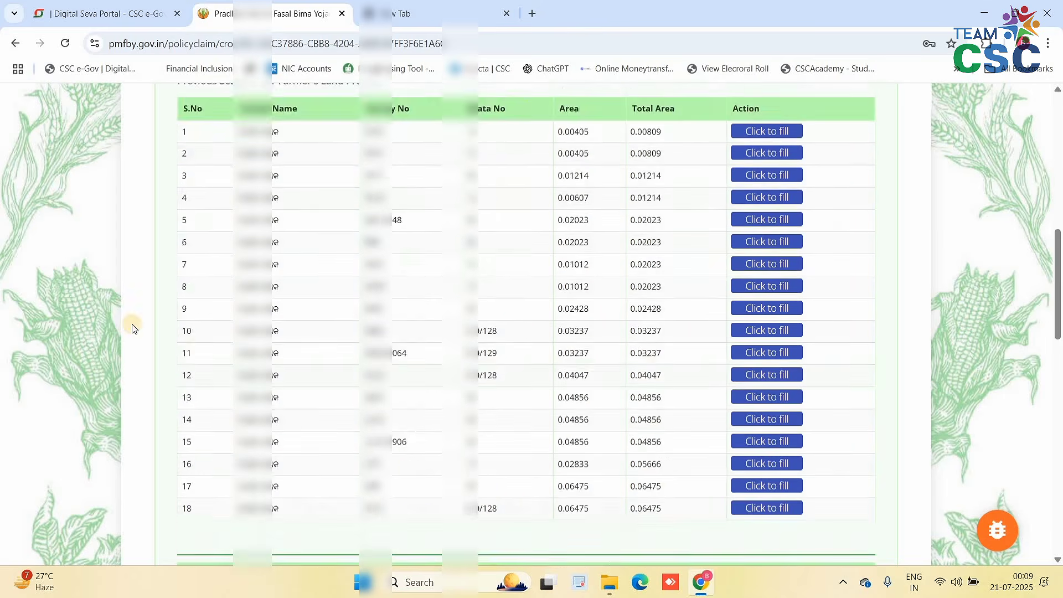
pyautogui.click(202, 395)
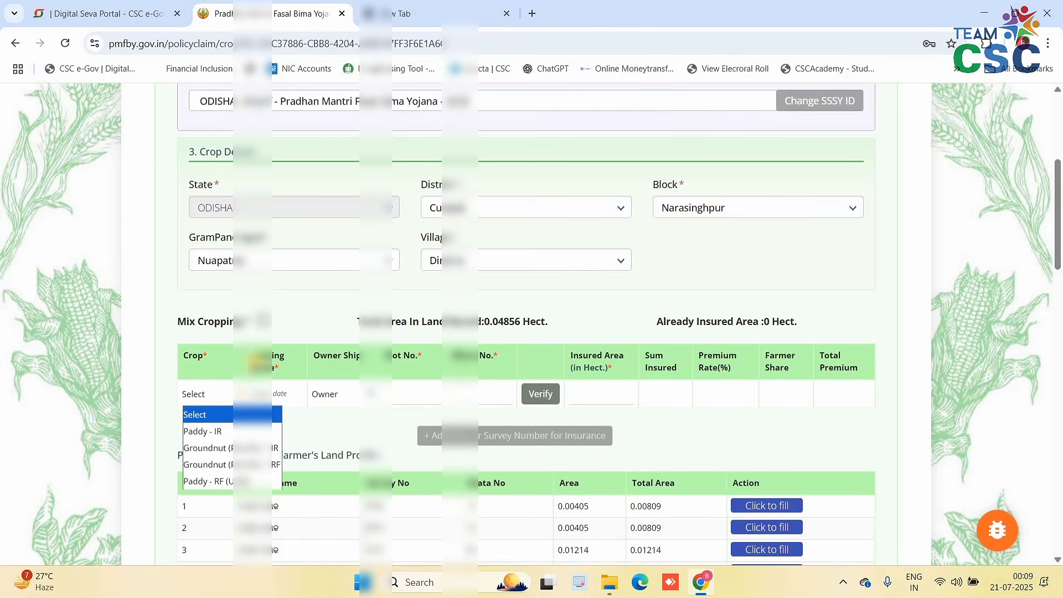
pyautogui.click(331, 373)
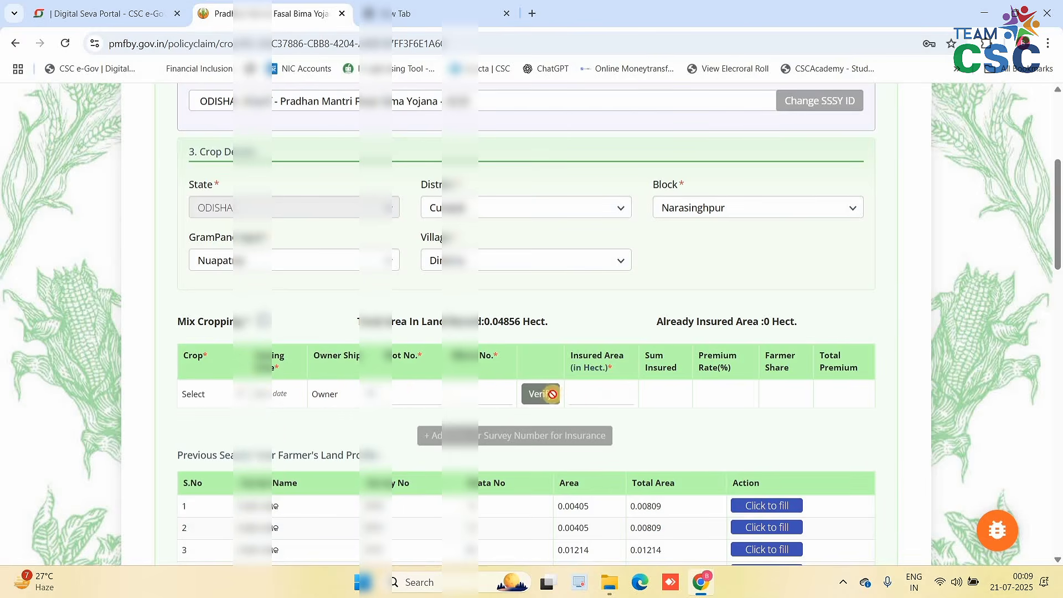
pyautogui.scroll(-3, 598, 344)
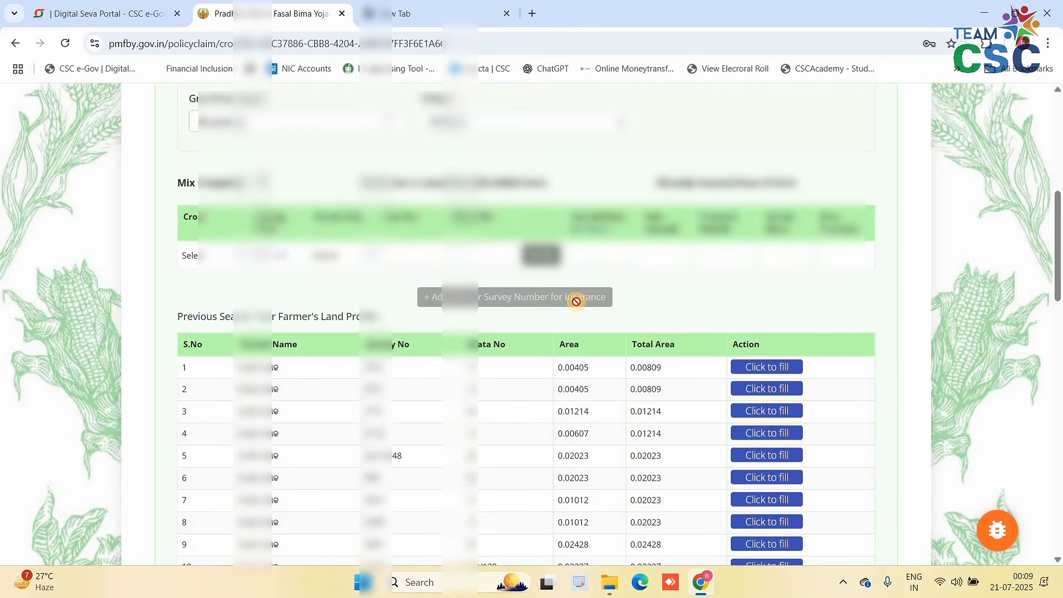
pyautogui.scroll(-12, 604, 308)
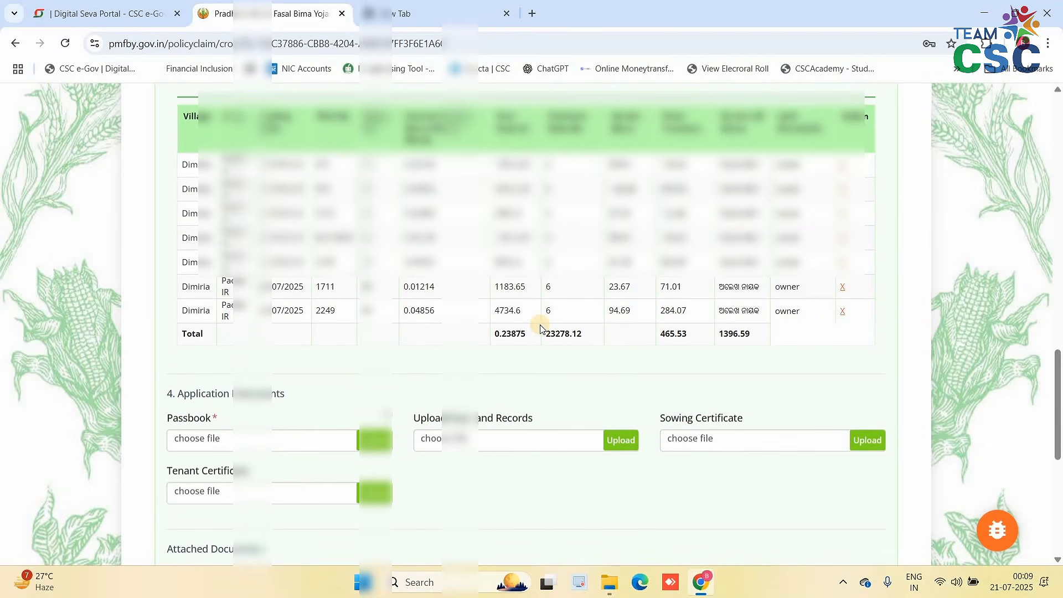
pyautogui.scroll(-2, 252, 308)
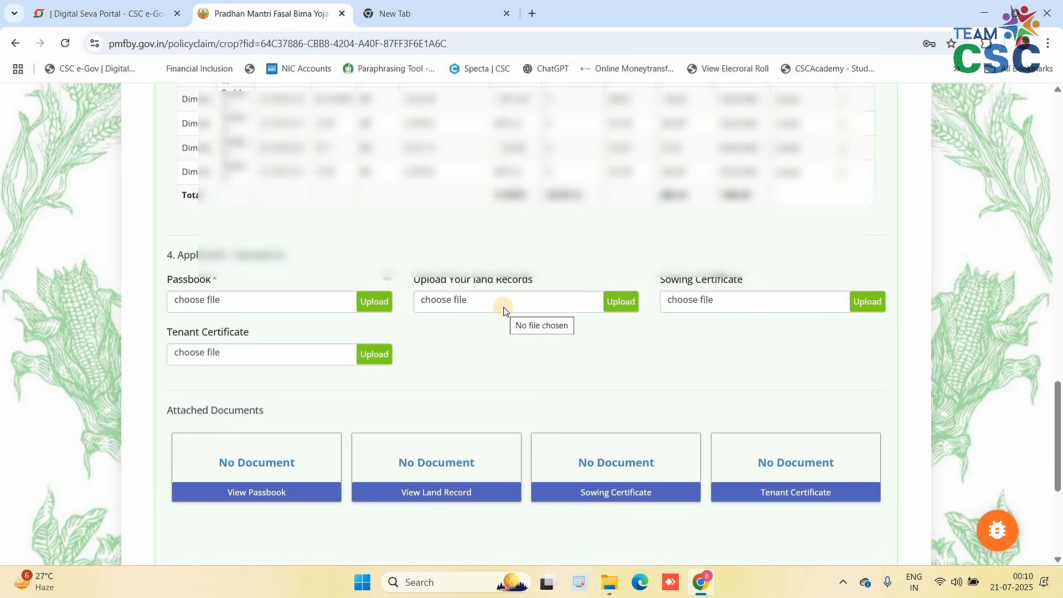
pyautogui.scroll(-5, 504, 307)
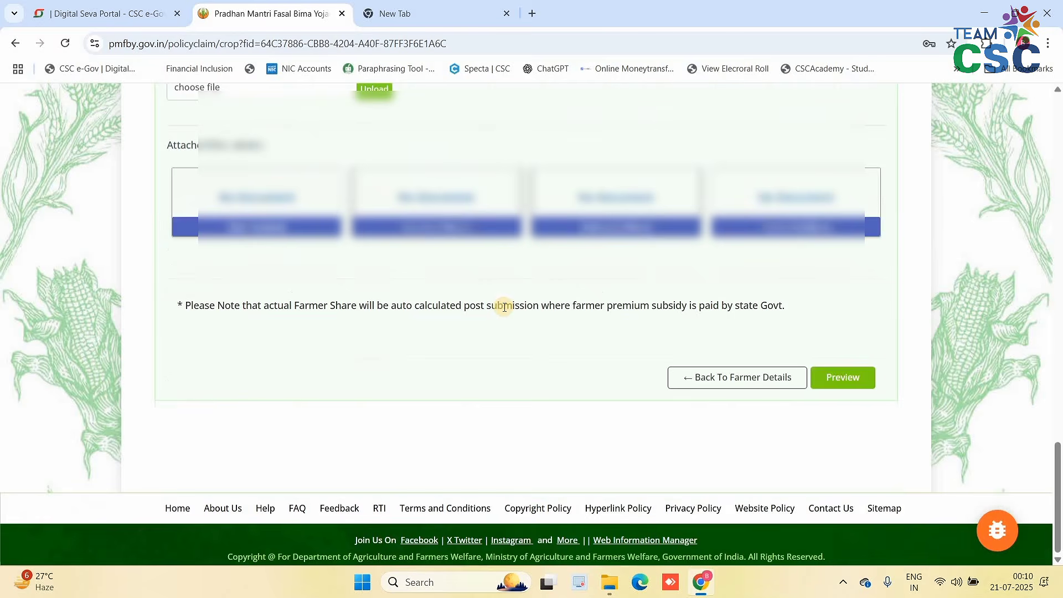
# - Attach the land records document, submit the application, and proceed to the ₹7 premium payment
pyautogui.scroll(5, 505, 307)
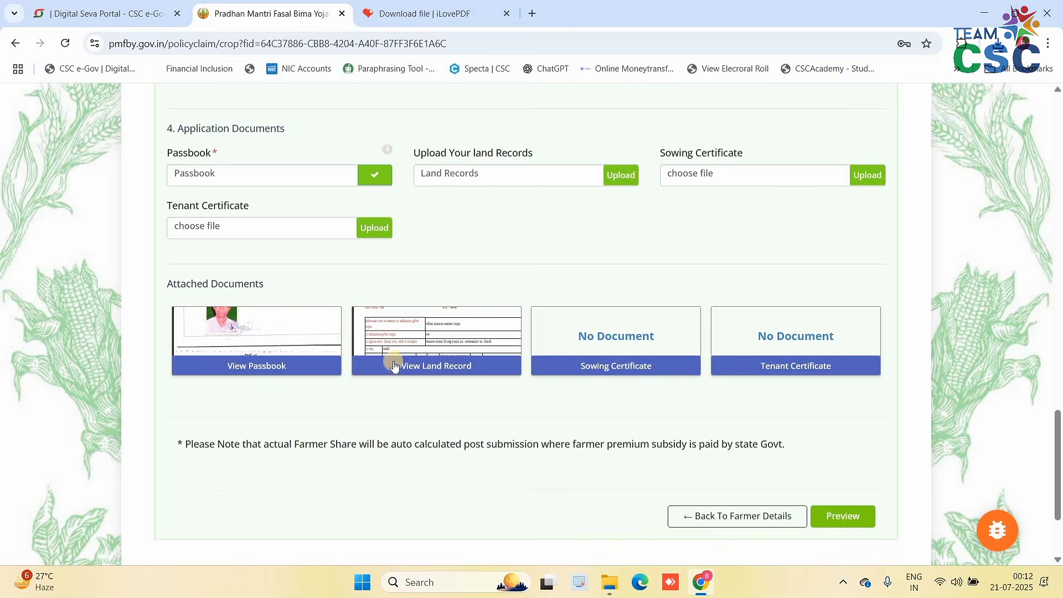
pyautogui.click(623, 176)
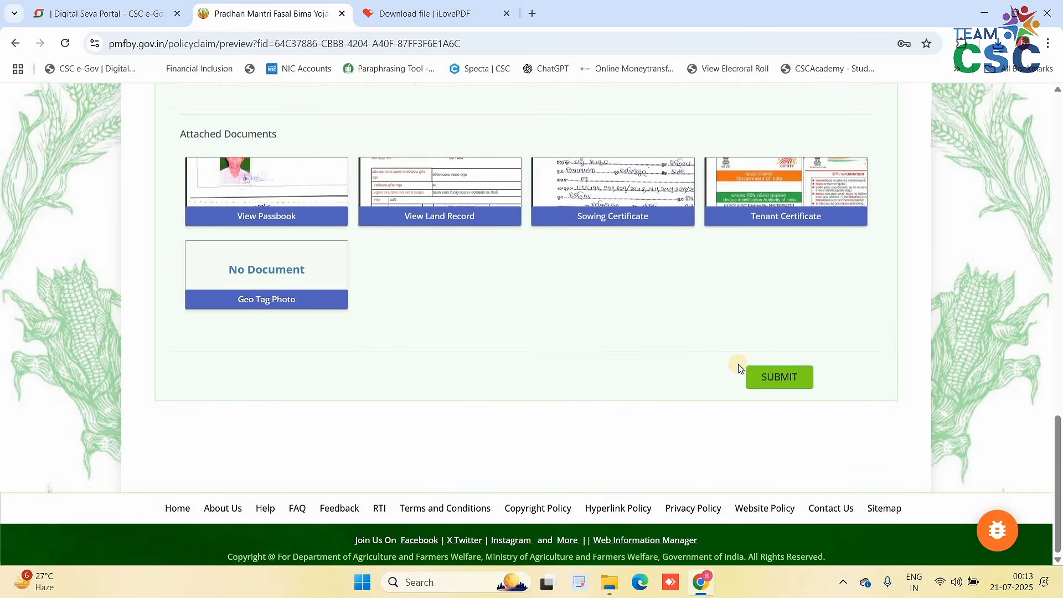
pyautogui.click(771, 383)
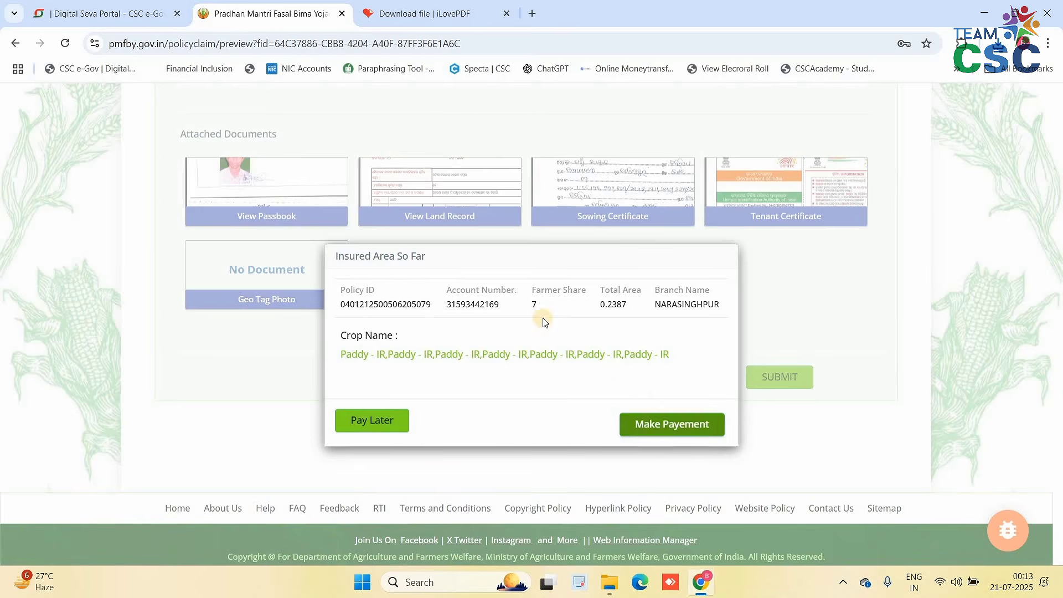
pyautogui.click(652, 427)
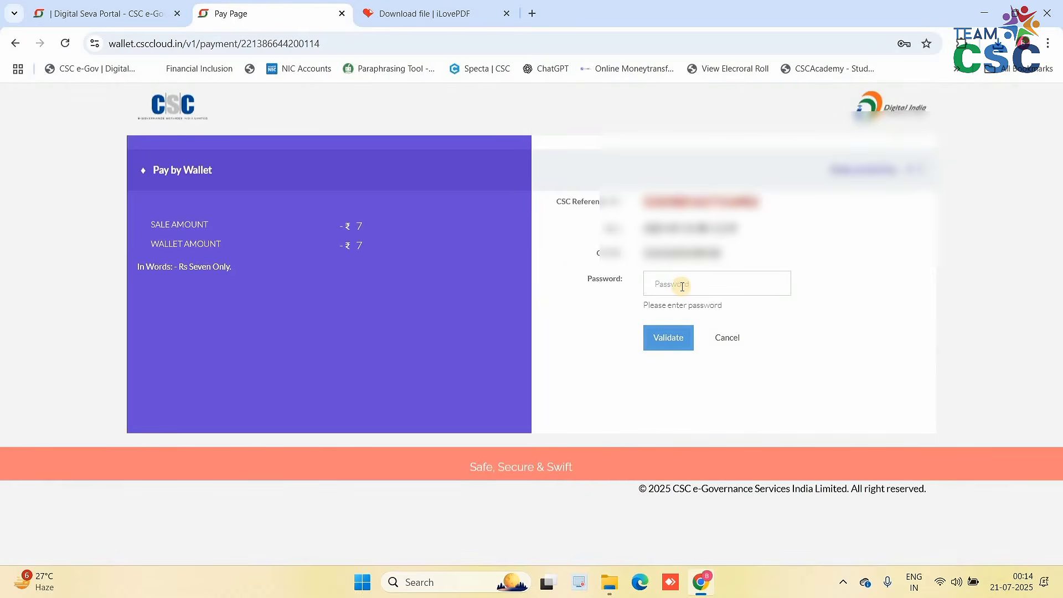
# - Validate the wallet account password and pay ₹7 using the 6-digit wallet PIN
pyautogui.click(681, 284)
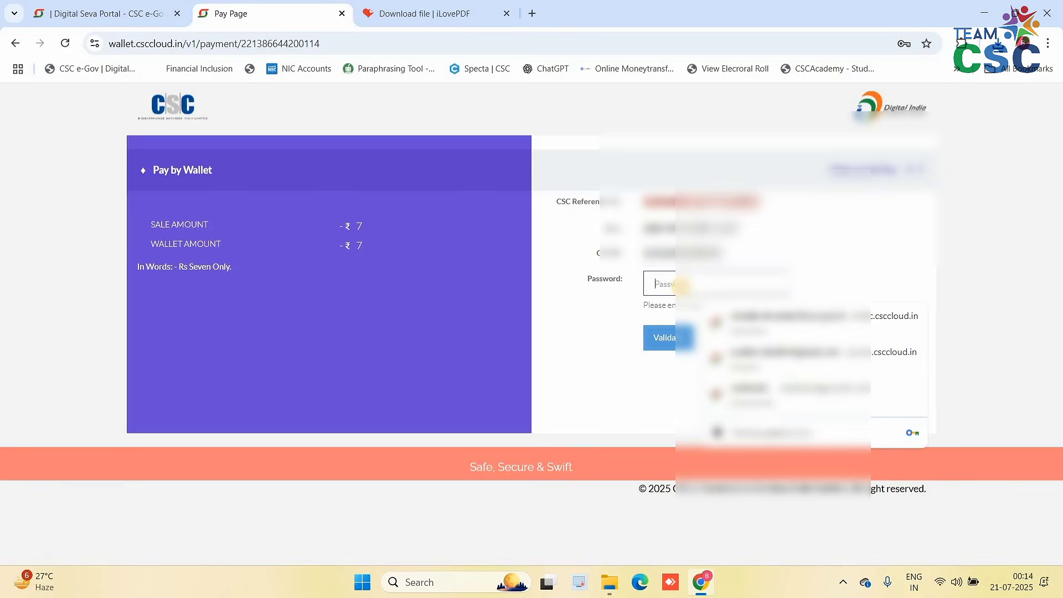
pyautogui.write('•')
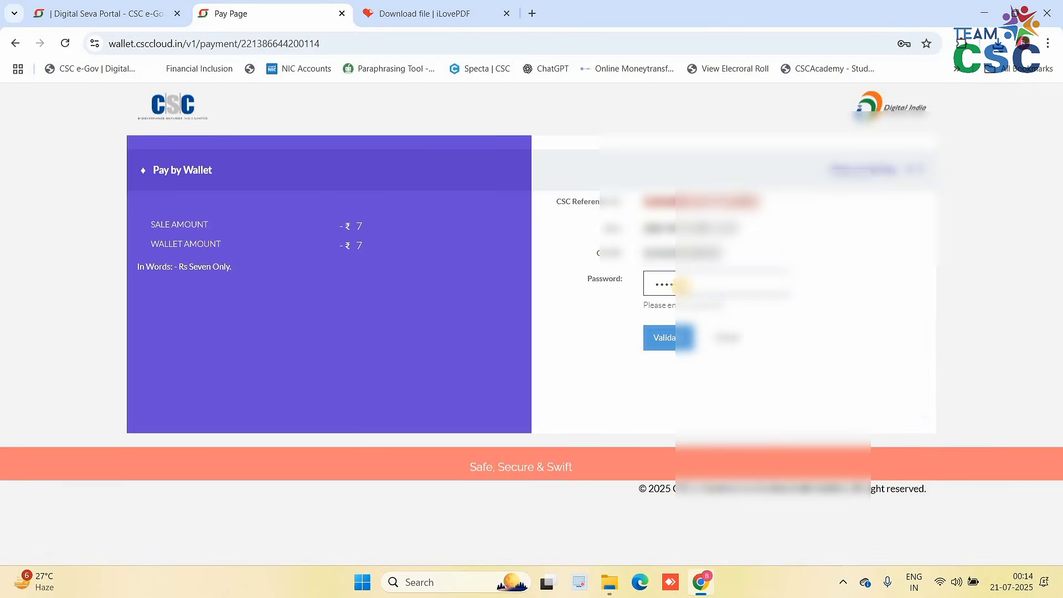
pyautogui.press('Return')
pyautogui.click(638, 339)
pyautogui.write('••')
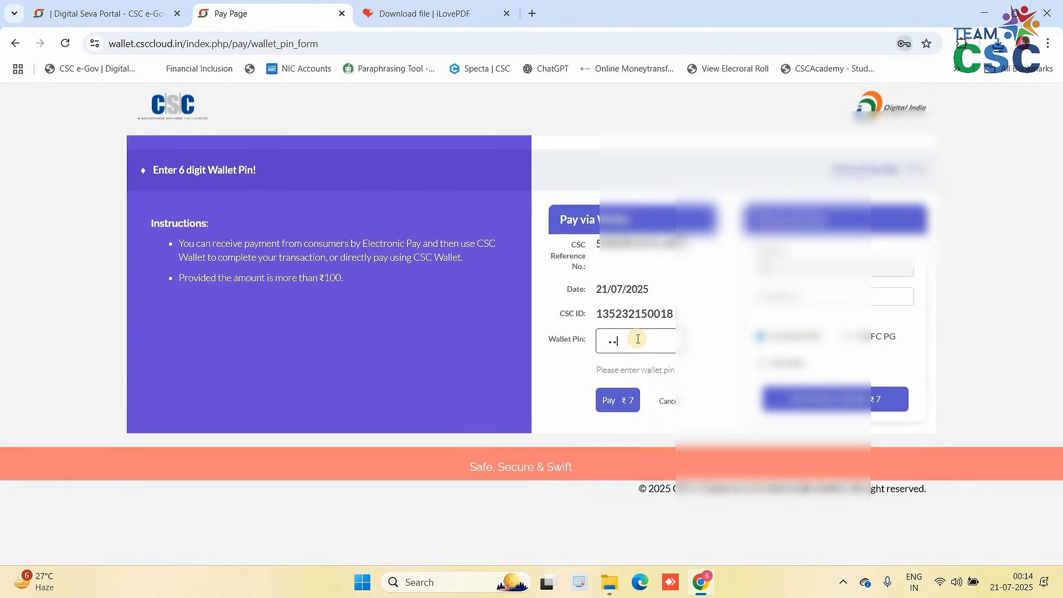
pyautogui.press('Return')
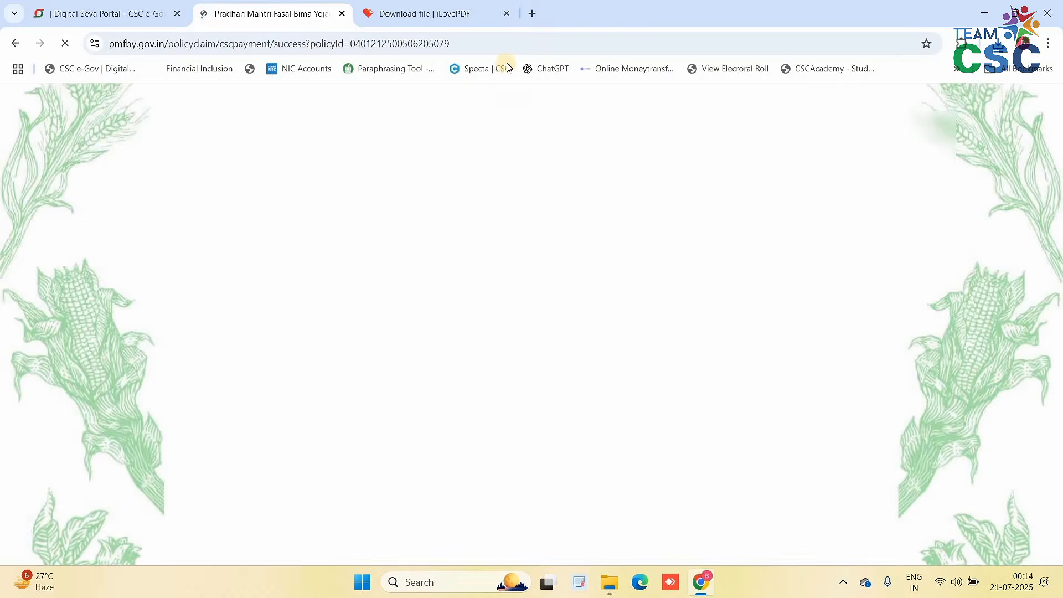
# - Close the iLovePDF tab and select the application number on the payment page
pyautogui.click(504, 24)
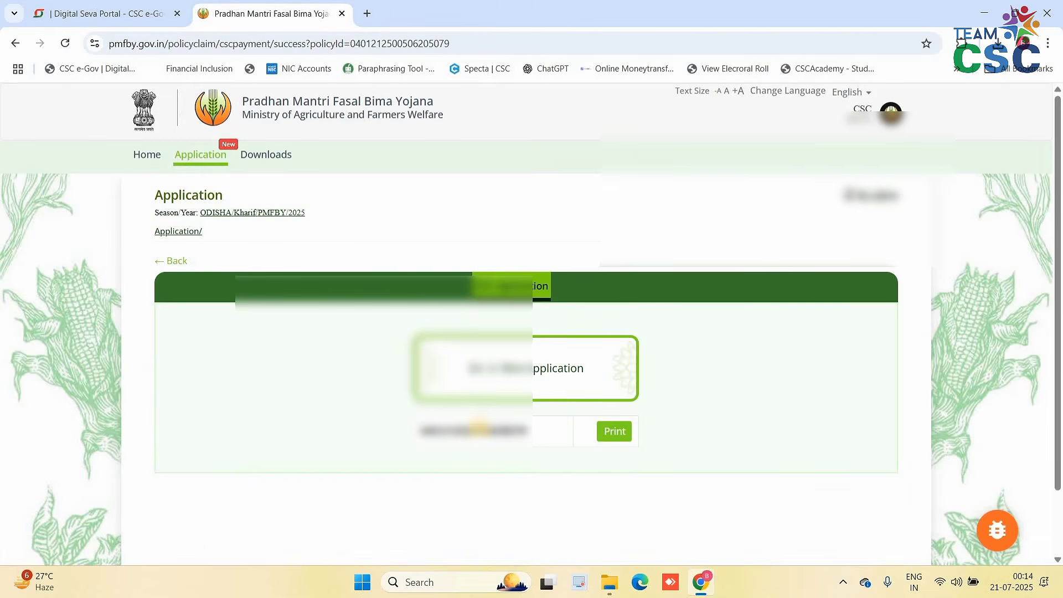
pyautogui.click(615, 434)
pyautogui.doubleClick(445, 433)
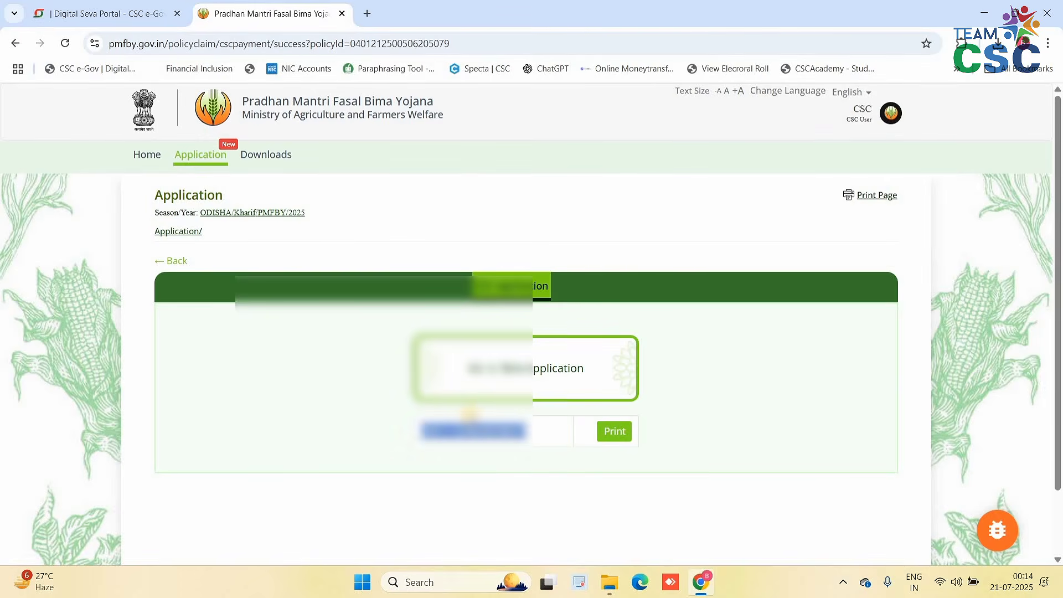
# - Open the printable acknowledgement receipt and review it, showing status PAID with a QR code
pyautogui.scroll(-2, 626, 375)
pyautogui.click(623, 365)
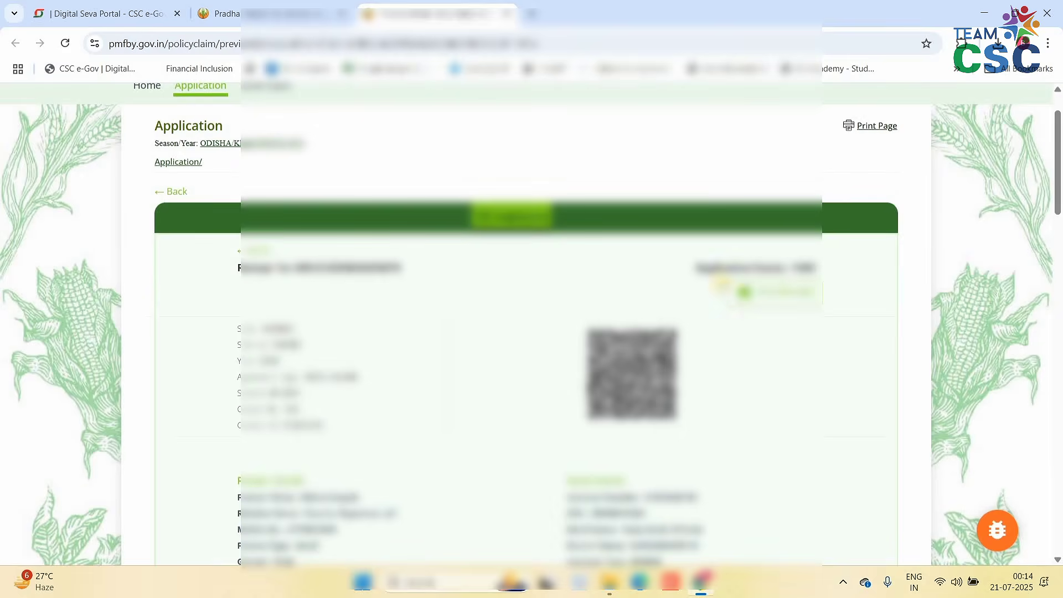
pyautogui.scroll(-8, 712, 254)
pyautogui.scroll(-8, 706, 252)
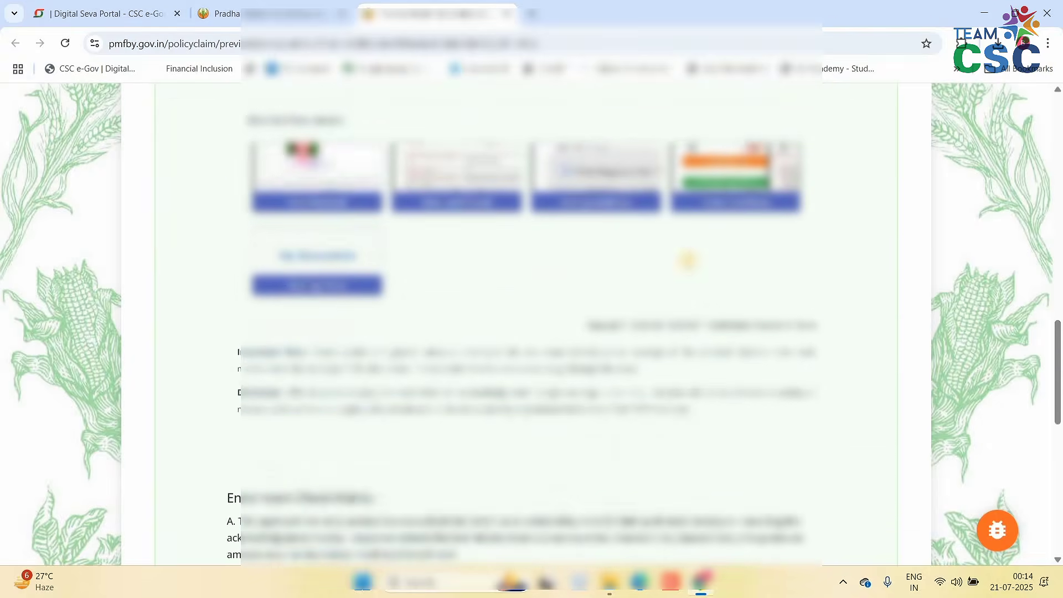
pyautogui.scroll(12, 686, 272)
pyautogui.scroll(5, 686, 339)
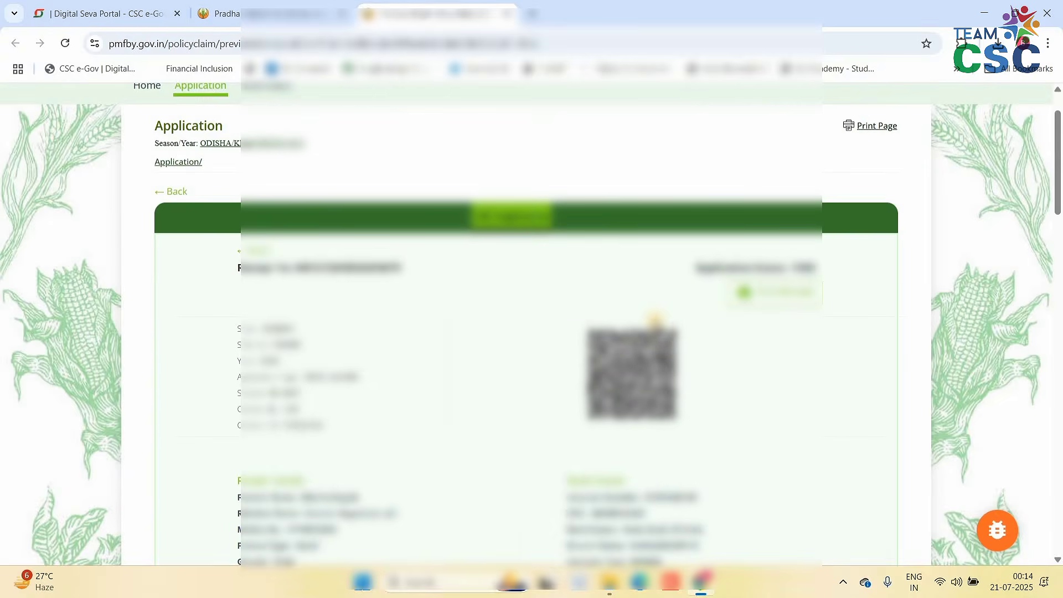
pyautogui.scroll(2, 652, 318)
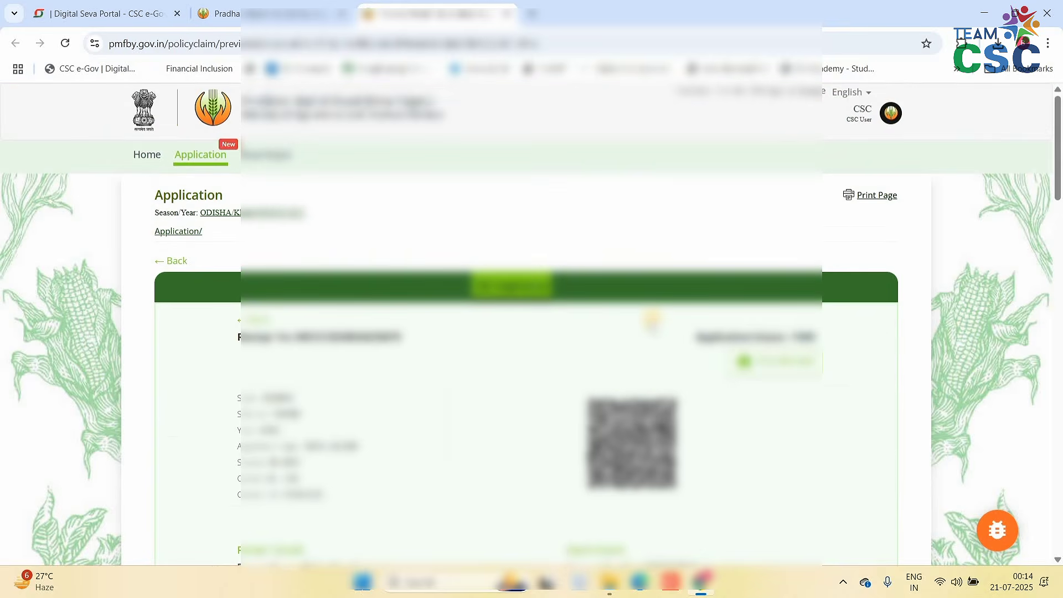